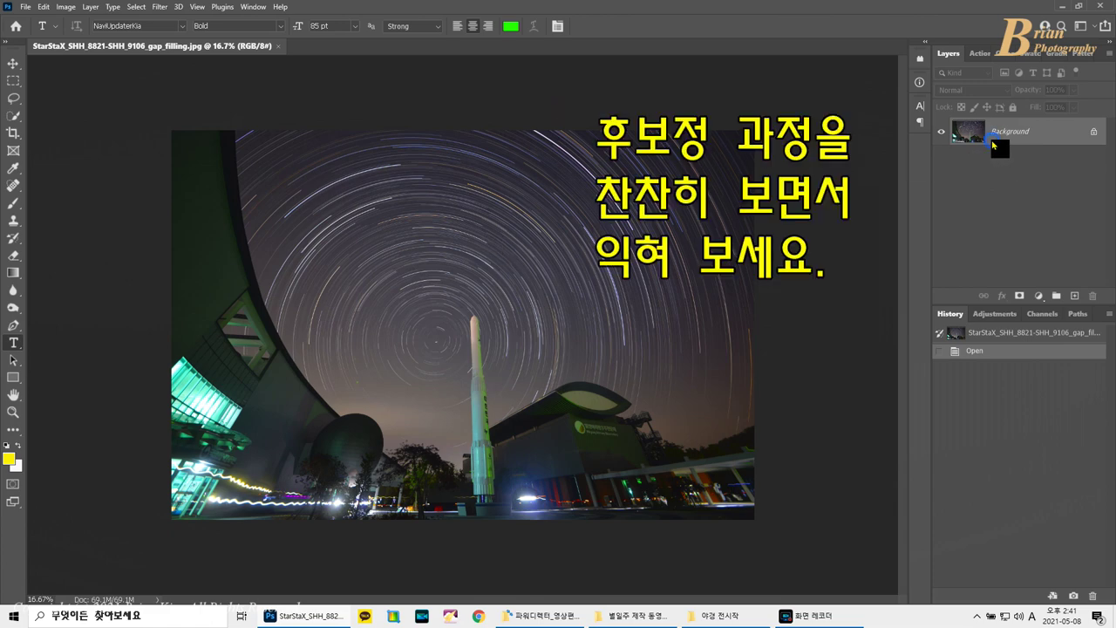
Step: Duplicate the background, rotate the crop slightly clockwise to straighten the scene, and merge the cropped layer down
key(ctrl+j)
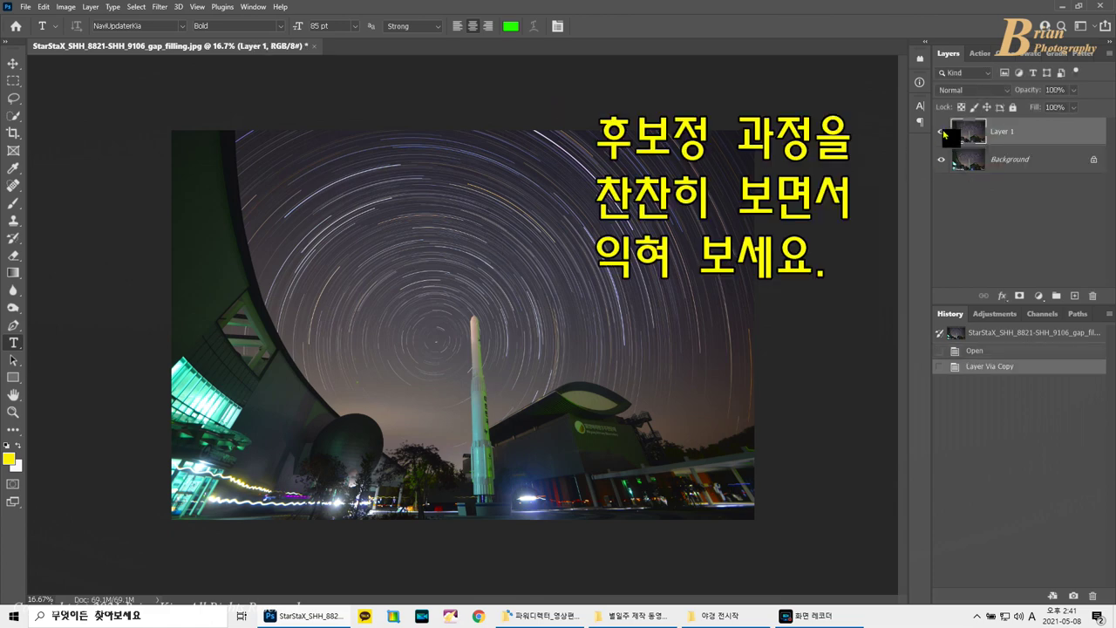
click(13, 134)
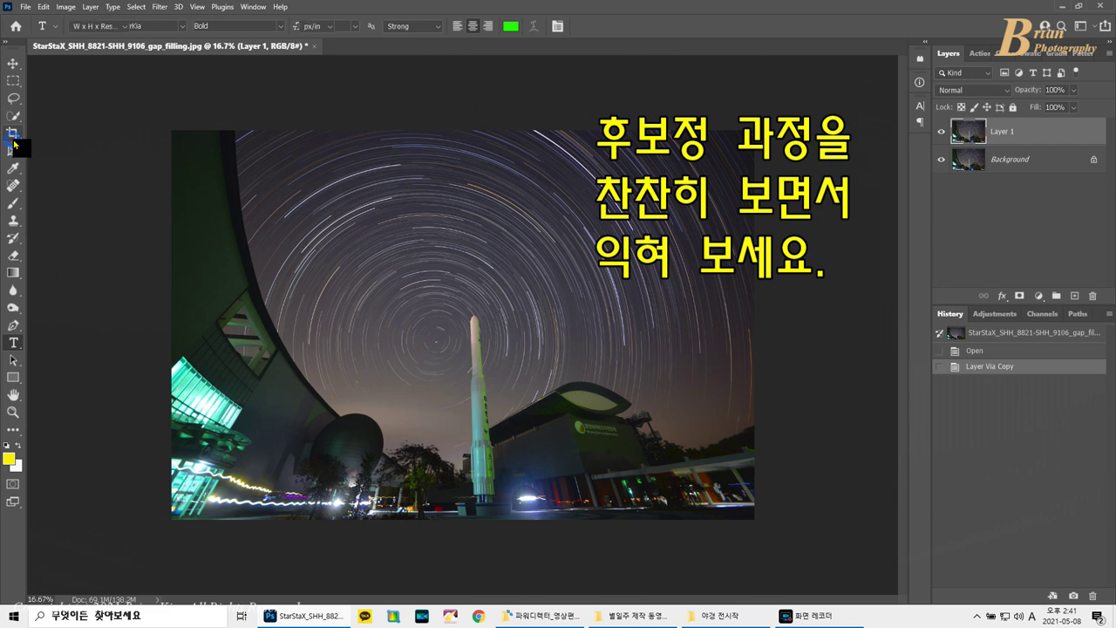
drag(135, 124, 134, 115)
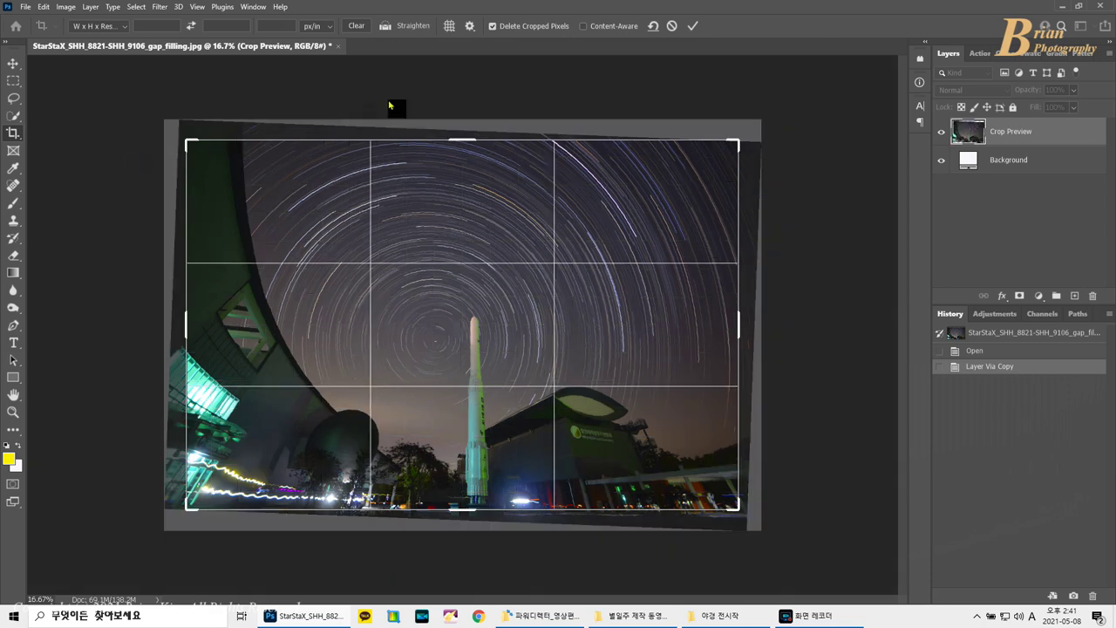
click(691, 28)
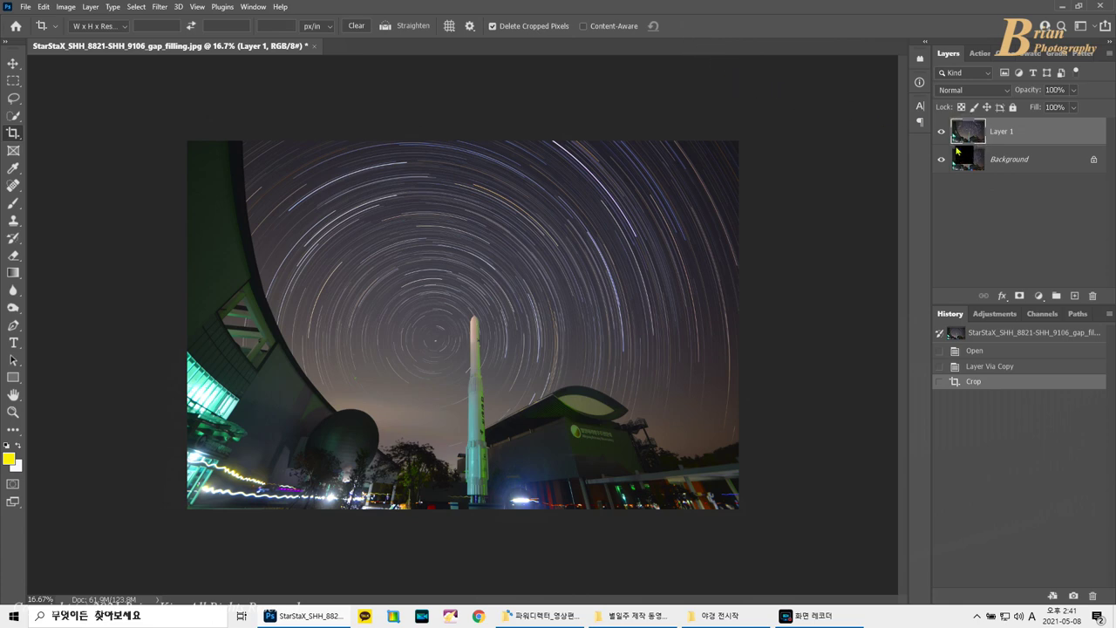
key(ctrl+e)
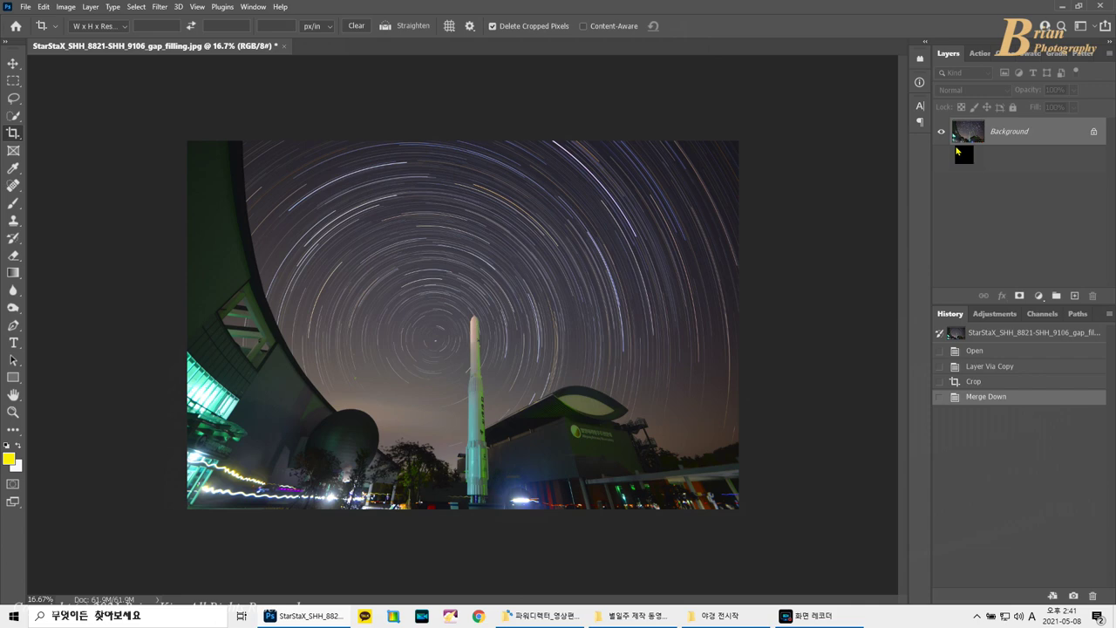
Step: Duplicate the cropped background and raise Saturation to +63, Vibrance to +30 and Exposure to +0.65 with the Camera Raw Filter
key(ctrl+j)
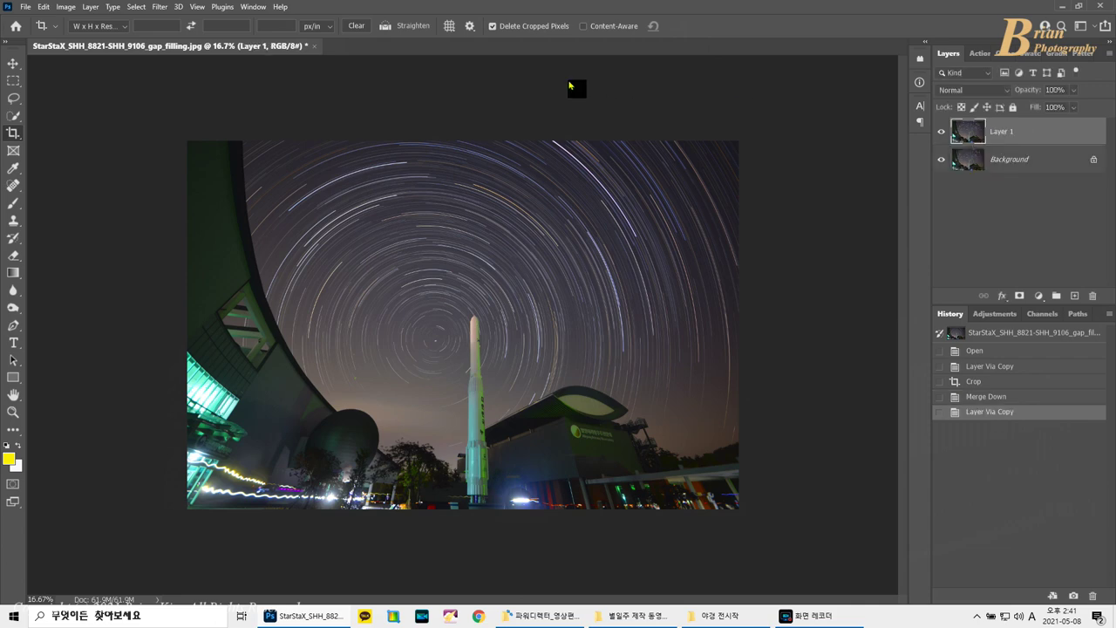
click(162, 7)
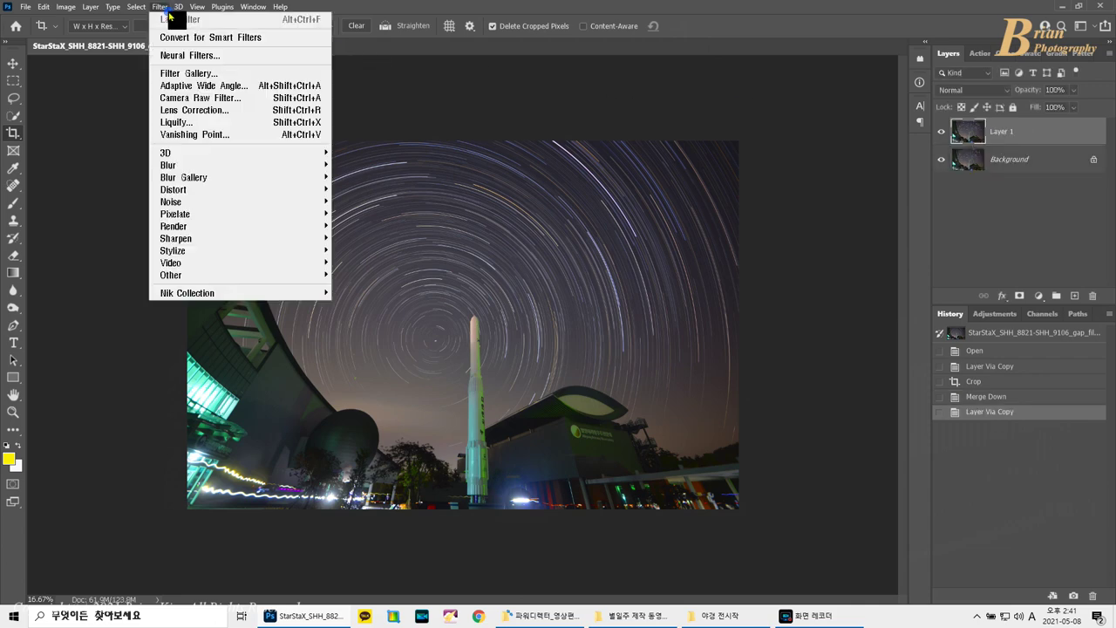
click(204, 102)
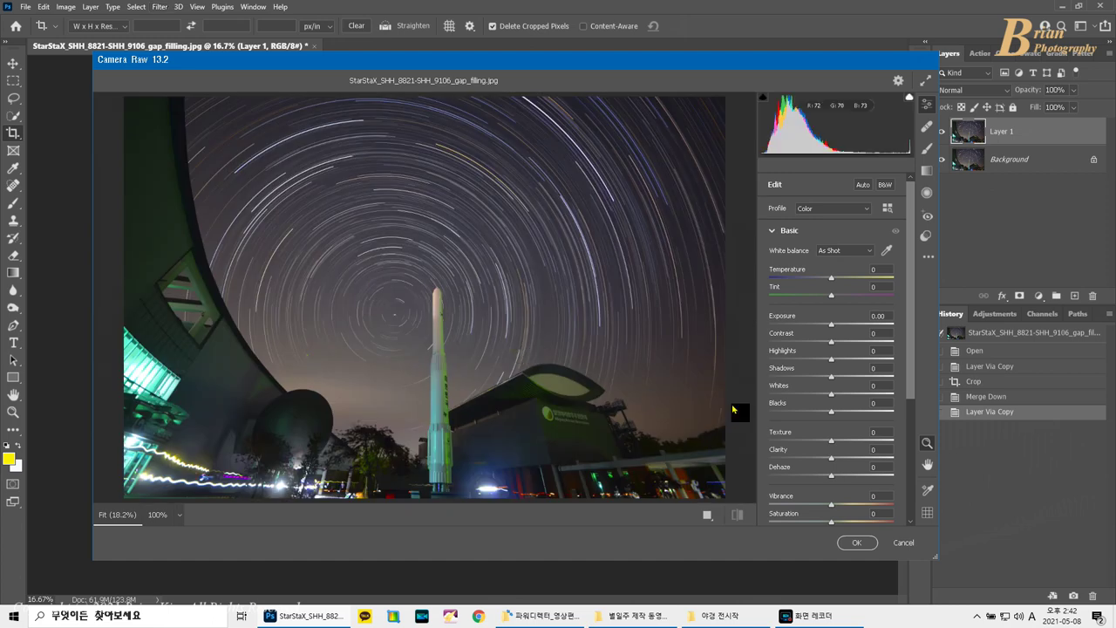
click(856, 521)
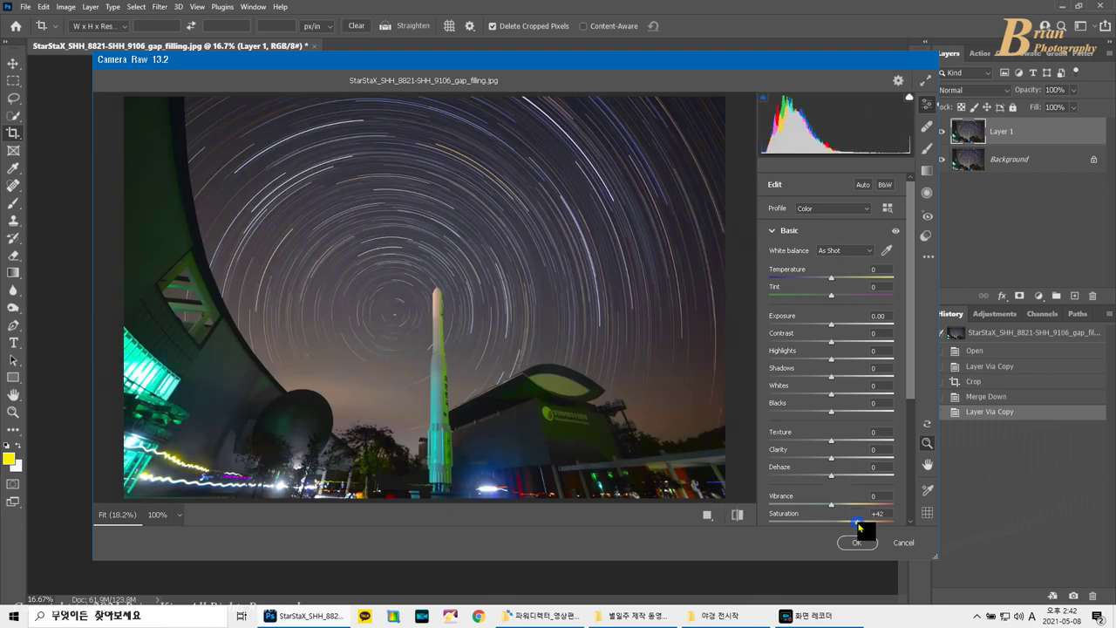
drag(857, 524, 868, 528)
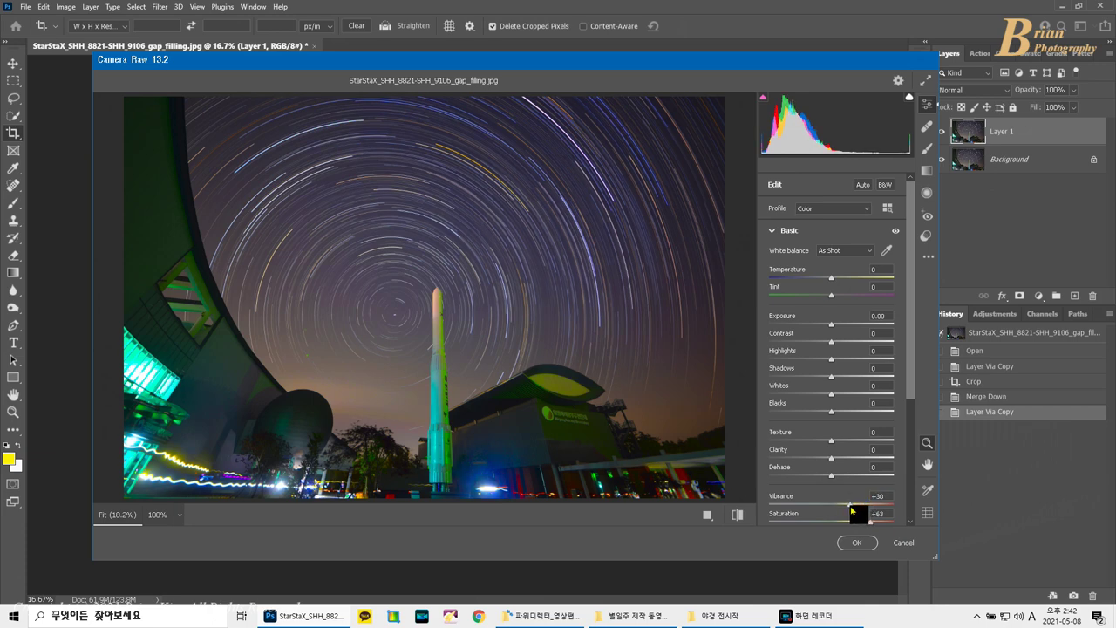
drag(831, 329, 840, 330)
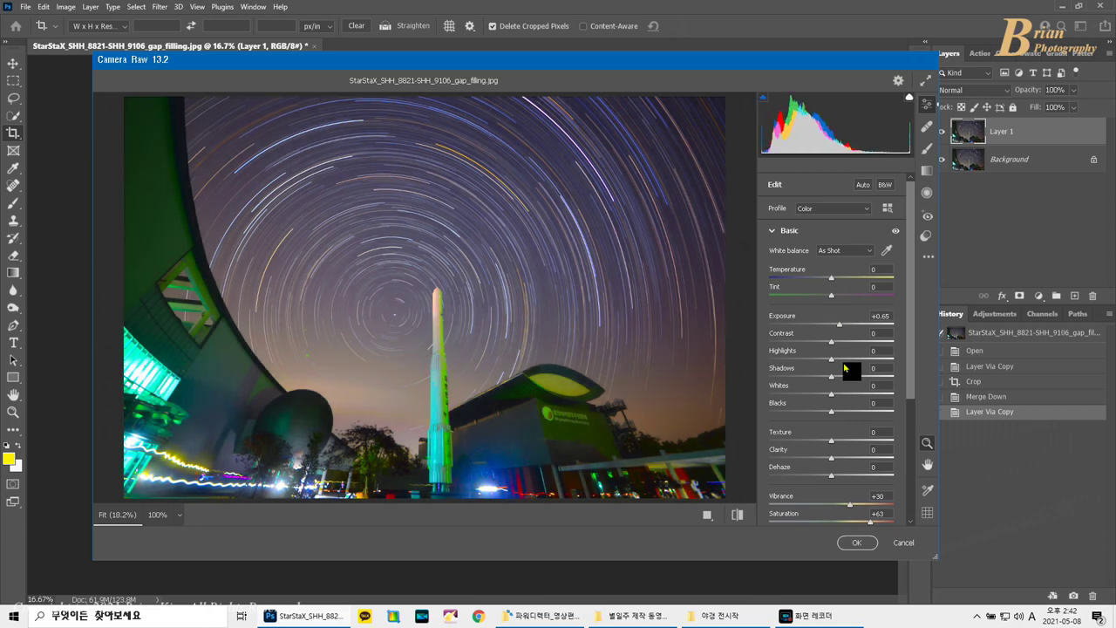
Step: Set Dehaze to +5 and Temperature to about -7, then apply the filter and merge the layer down
click(860, 476)
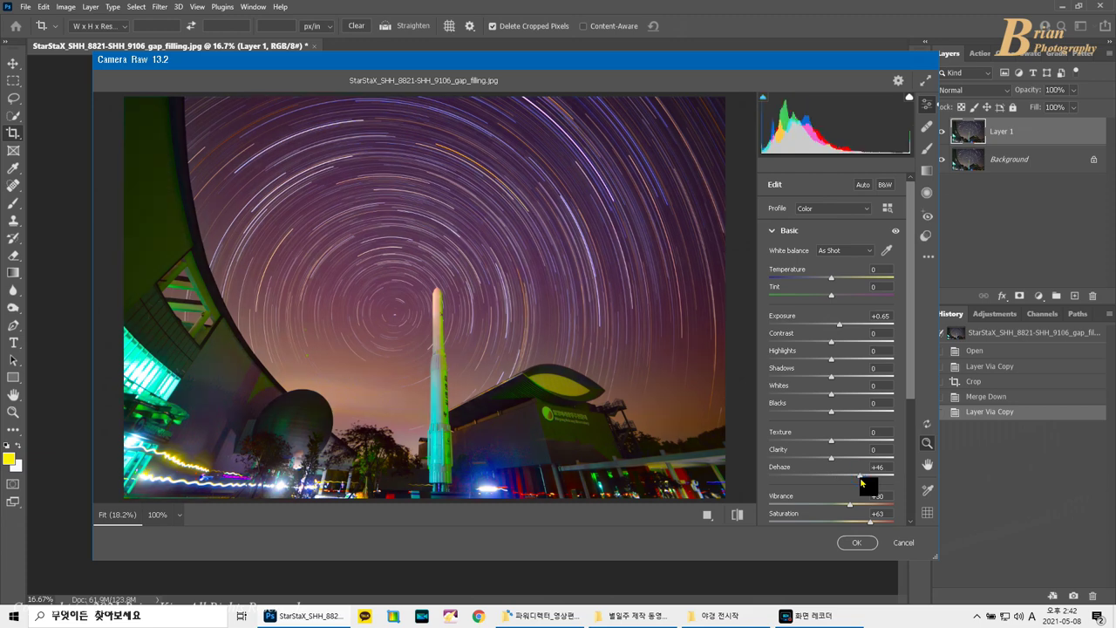
drag(860, 477, 835, 484)
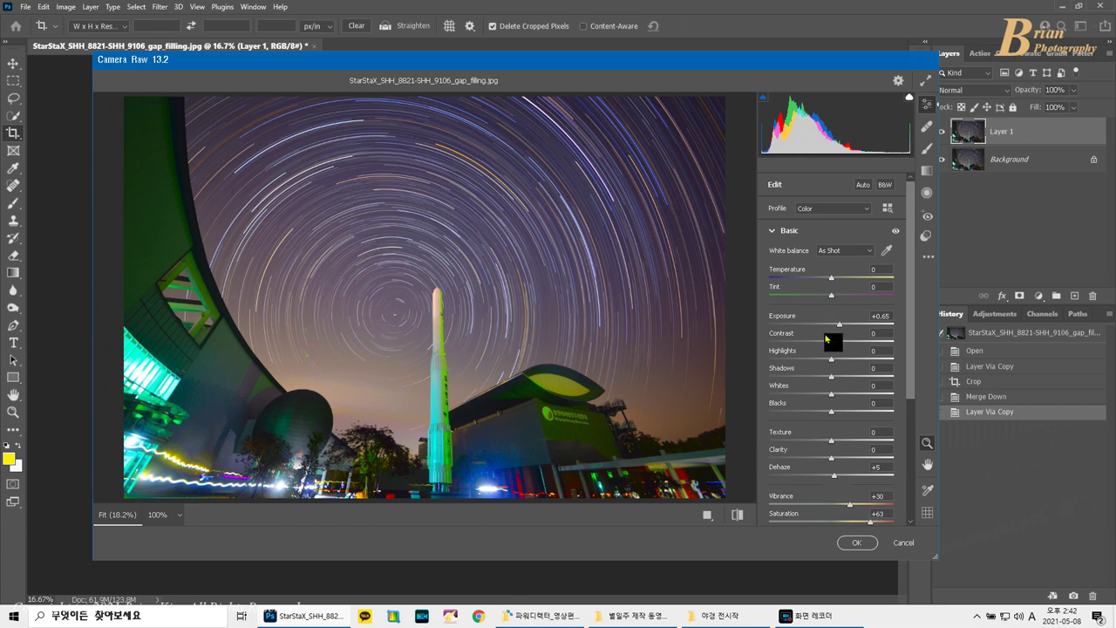
click(820, 279)
drag(820, 281, 828, 285)
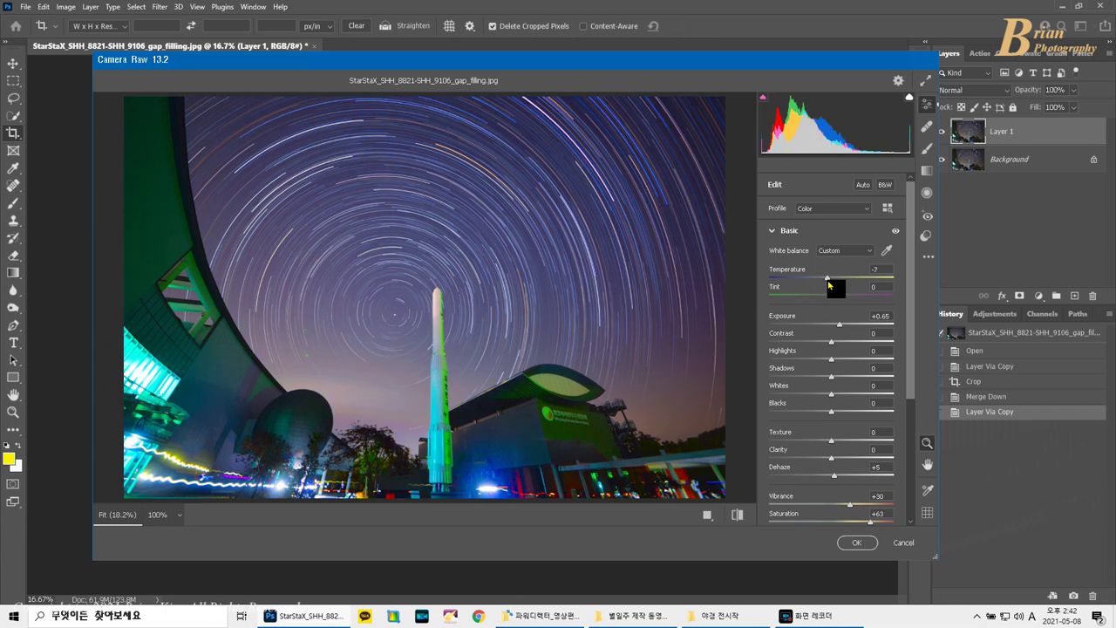
drag(828, 284, 827, 284)
click(856, 545)
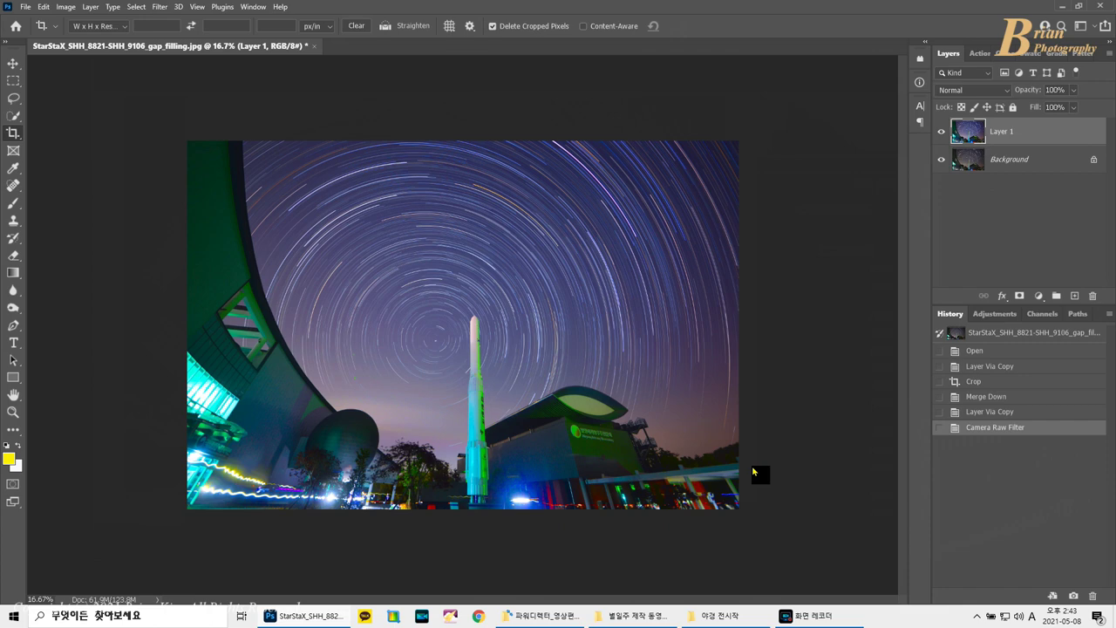
key(ctrl+e)
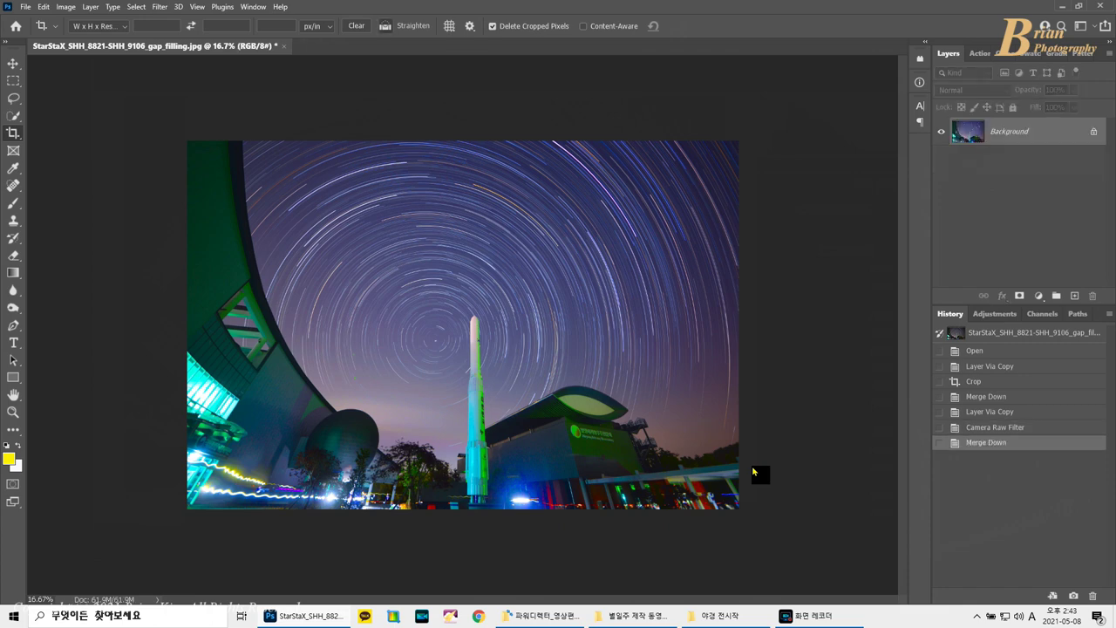
Step: Duplicate the background and apply the Camera Raw Filter with Clarity +45, Texture +36 and Saturation +50
key(ctrl+j)
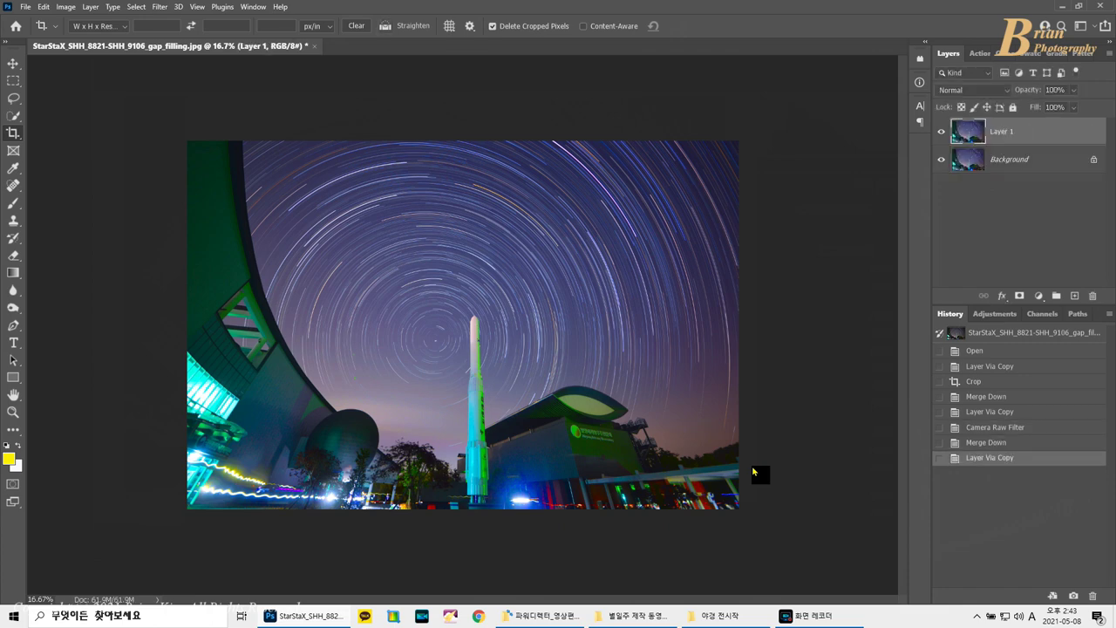
click(163, 8)
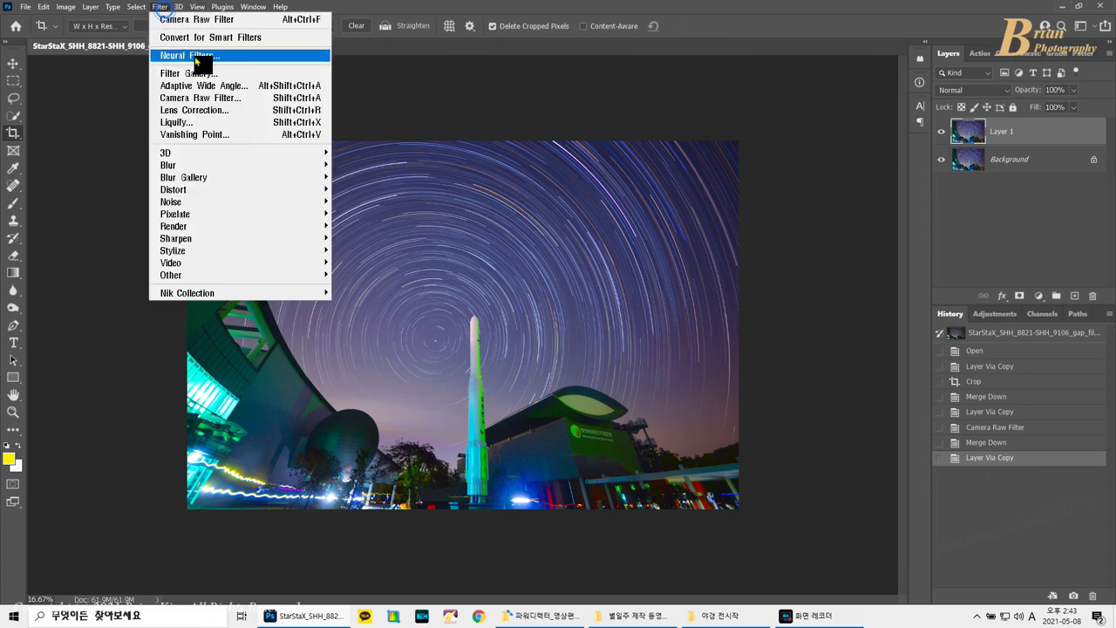
click(206, 102)
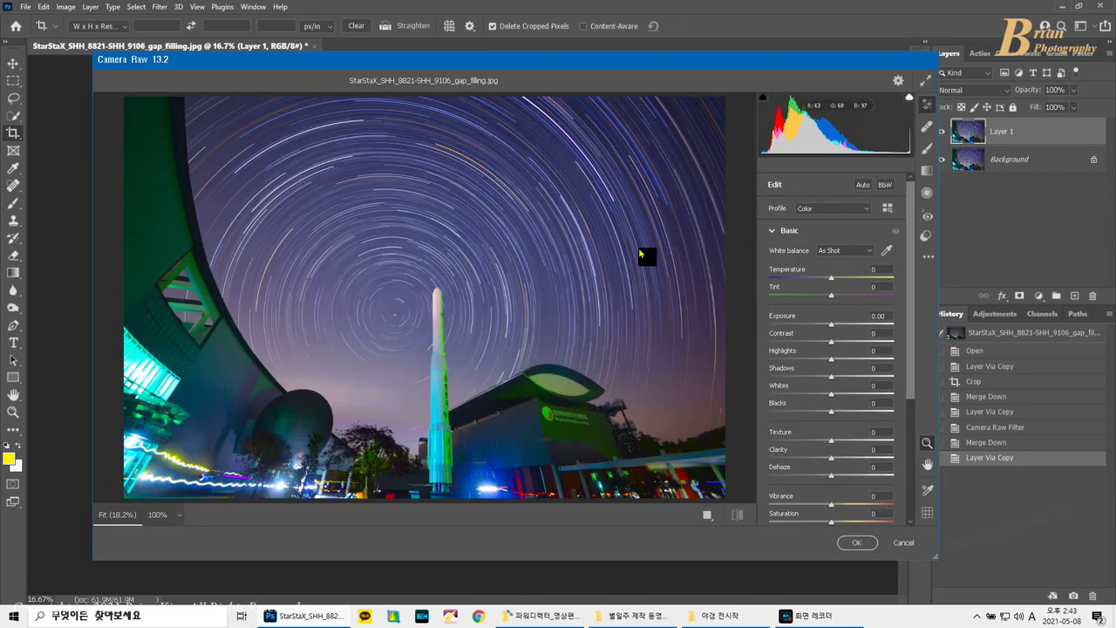
drag(831, 457, 859, 449)
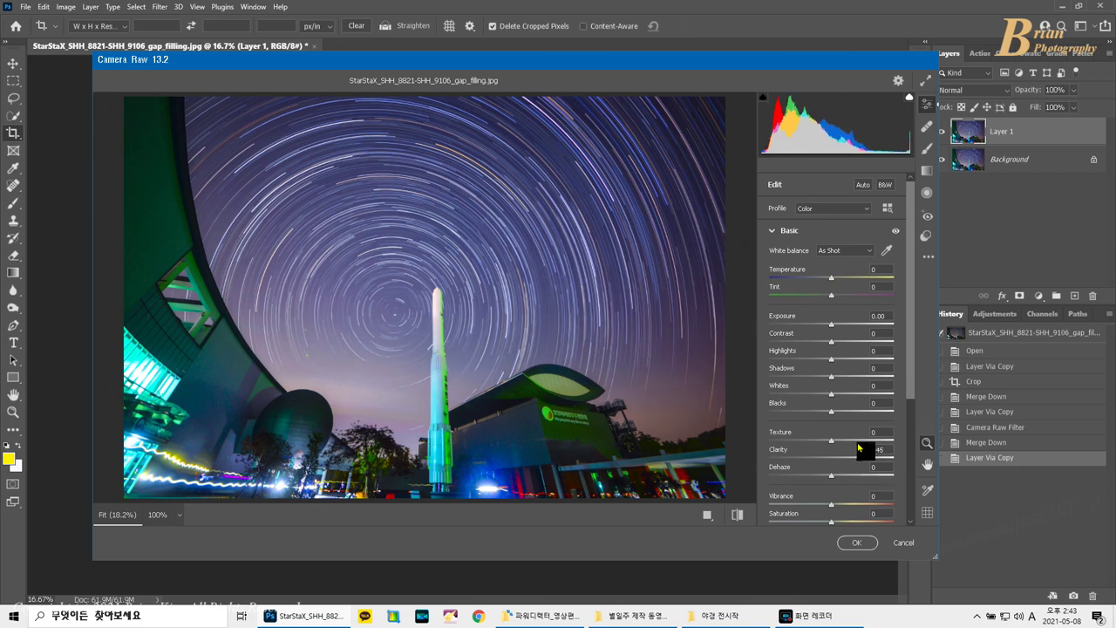
click(858, 442)
drag(858, 447, 856, 446)
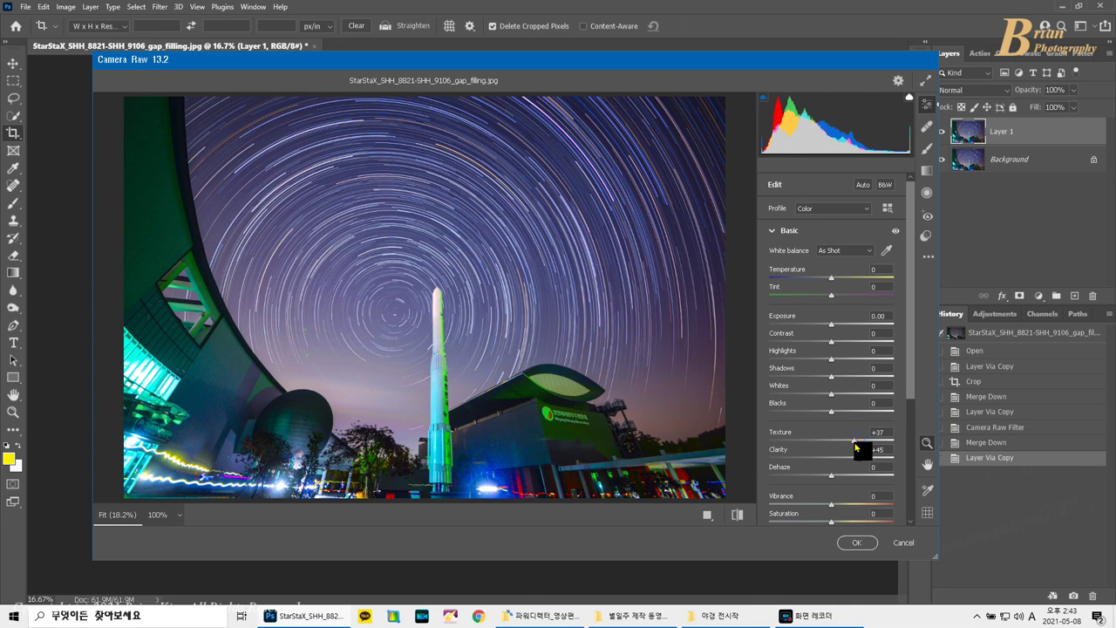
drag(857, 520, 865, 526)
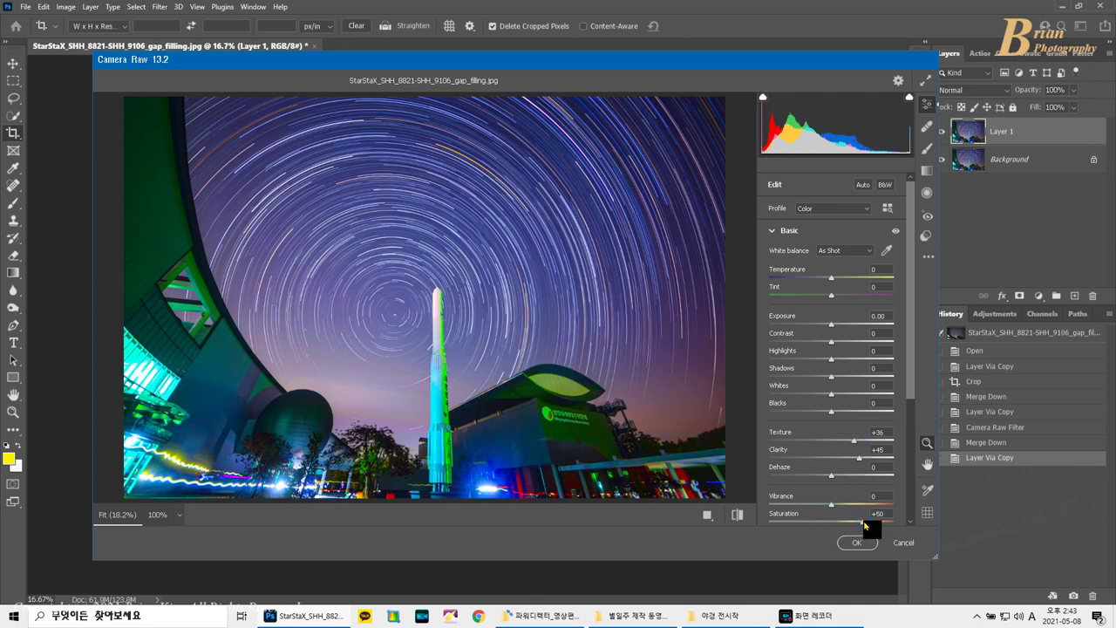
click(854, 542)
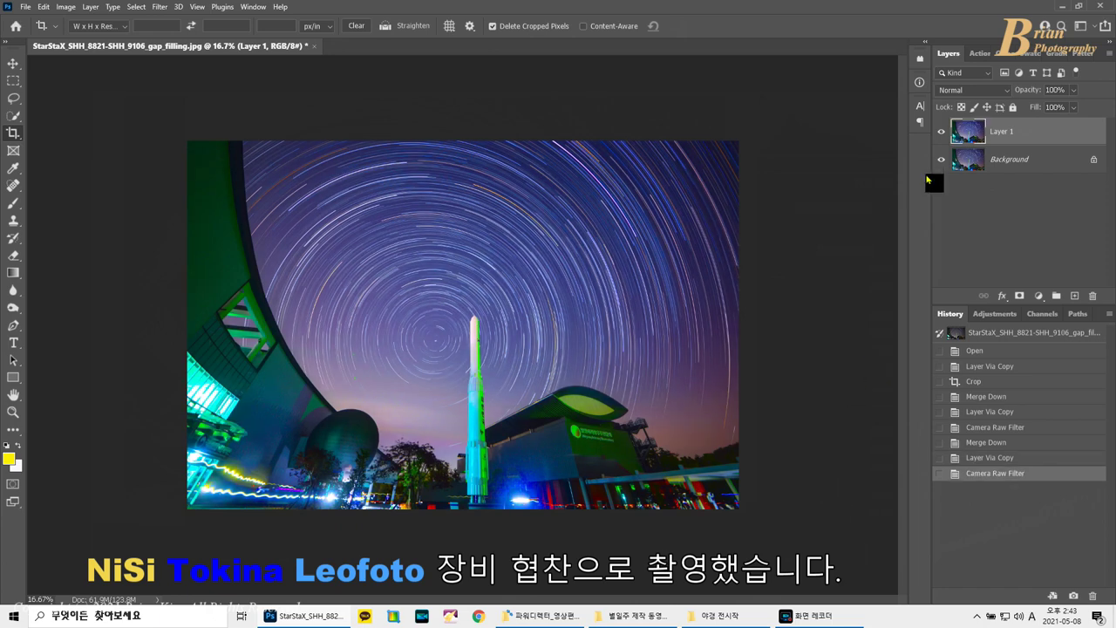
Step: Add an inverted black mask to Layer 1 and select the whole sky using Quick Selection at brush size 150
click(1020, 297)
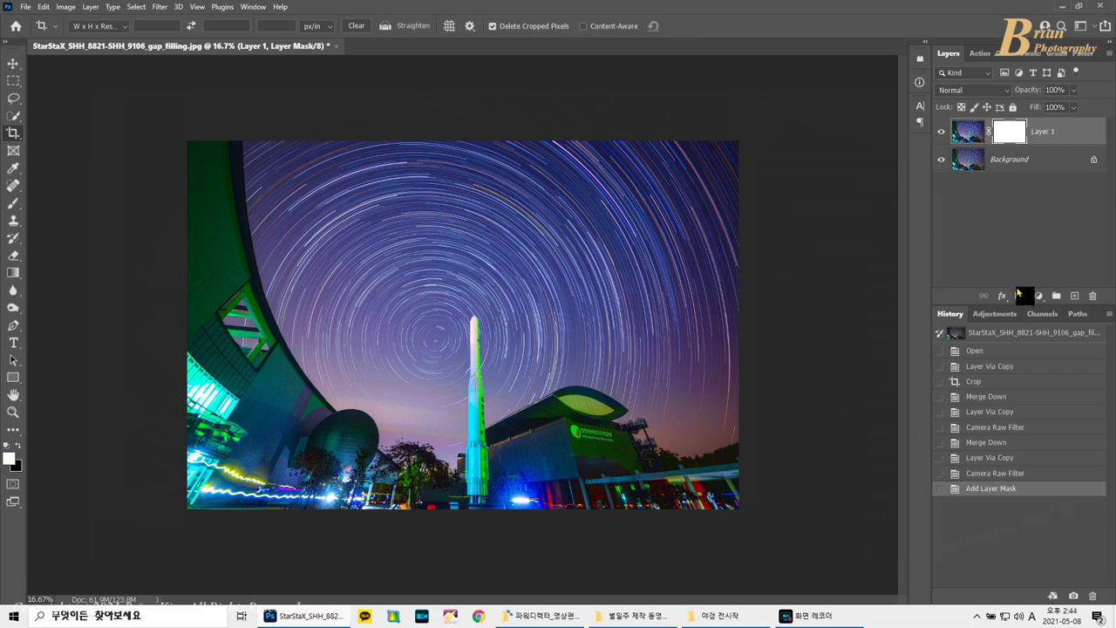
key(ctrl+i)
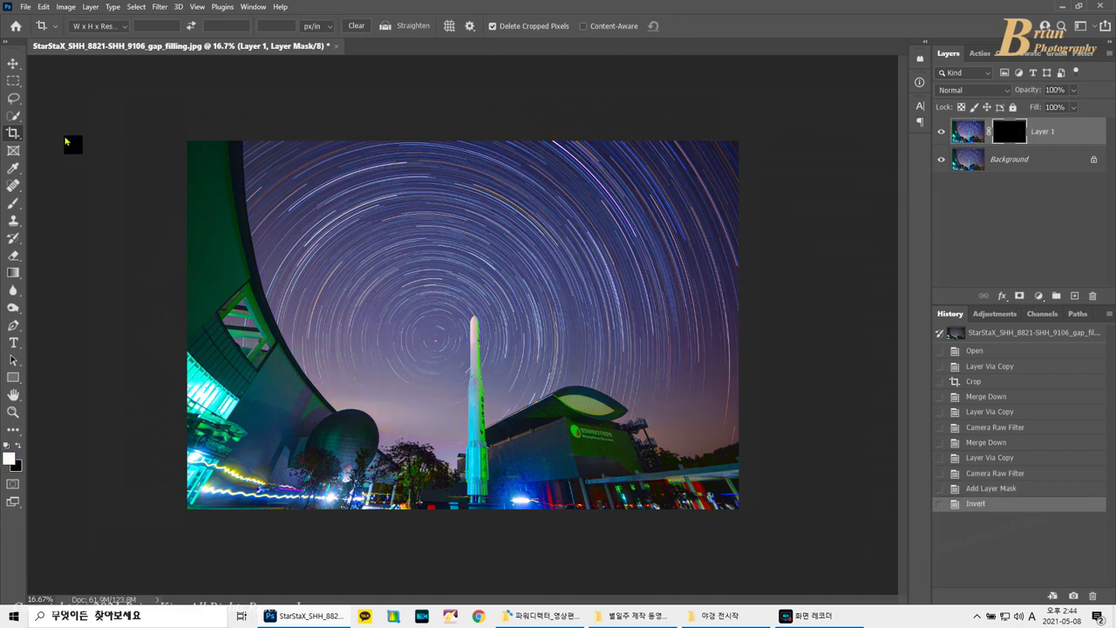
click(16, 116)
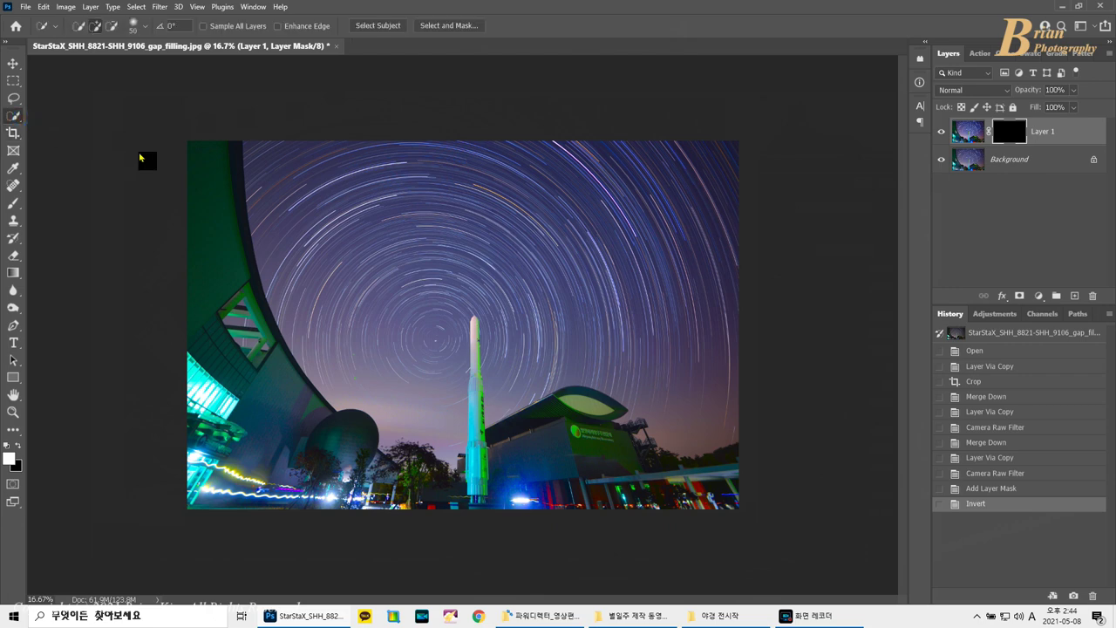
key(bracketright)
key(bracketright)
key(bracketright)
key(bracketright)
key(bracketright)
key(bracketright)
key(bracketright)
key(bracketright)
mouse_move(266, 151)
mouse_down()
mouse_move(308, 239)
mouse_move(386, 334)
mouse_up()
mouse_move(404, 286)
mouse_down()
mouse_move(467, 231)
mouse_move(529, 229)
mouse_move(636, 297)
mouse_move(707, 367)
mouse_move(713, 340)
mouse_up()
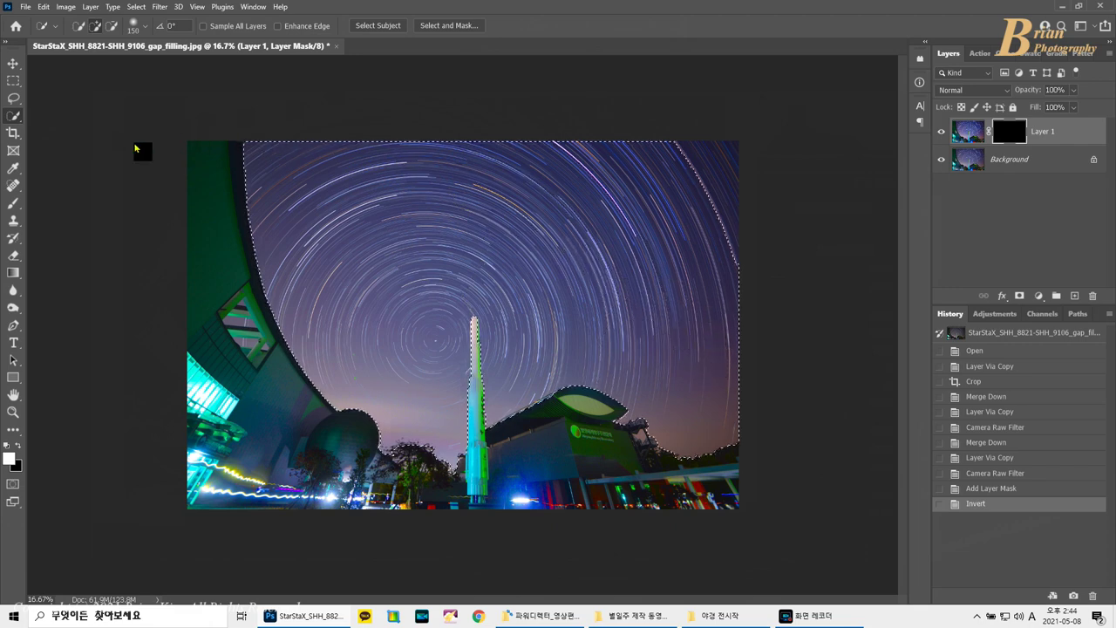
click(728, 161)
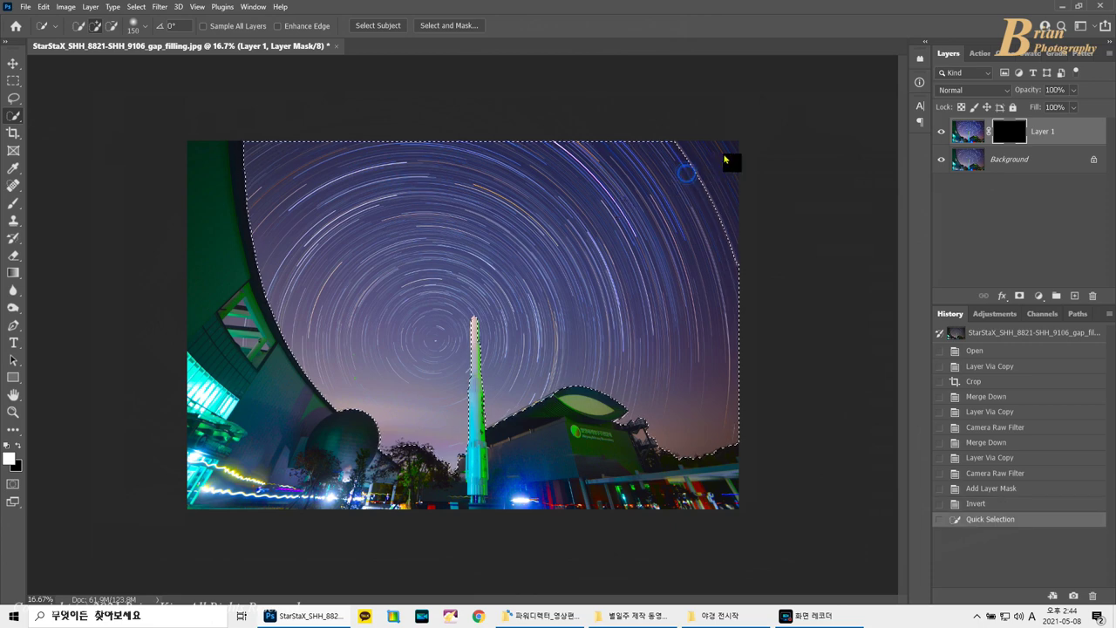
Step: Paint the selected sky white on Layer 1's mask with a size 18 brush at 100% opacity
click(14, 205)
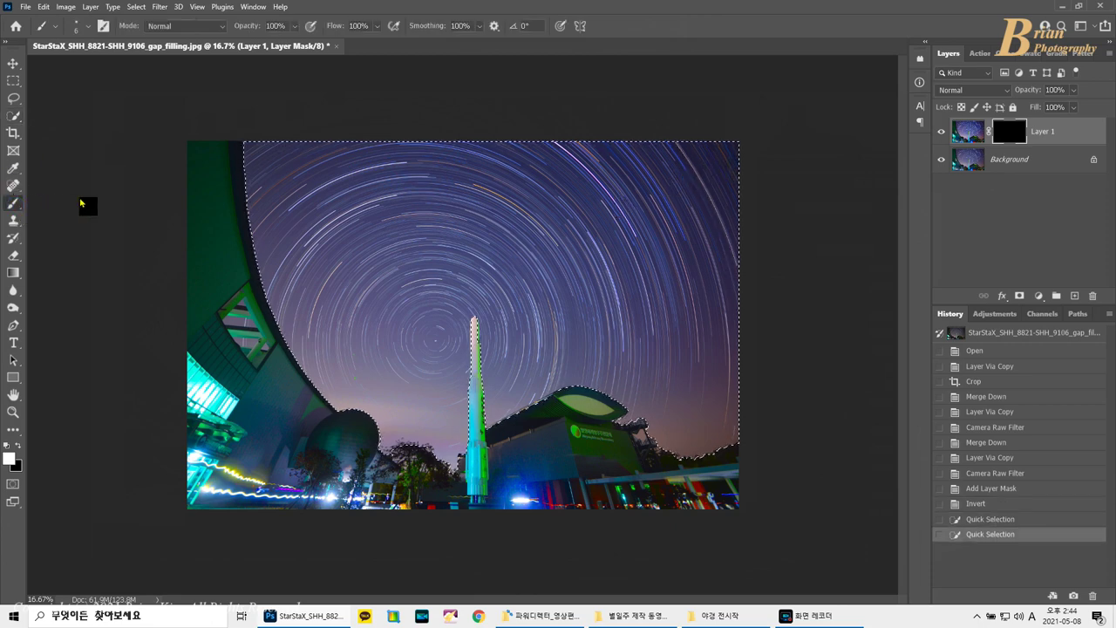
key(bracketright)
key(bracketright)
key(bracketright)
key(bracketright)
key(bracketright)
key(bracketright)
key(bracketright)
key(bracketright)
key(bracketright)
key(bracketright)
key(bracketright)
key(bracketright)
key(bracketright)
key(bracketright)
key(bracketright)
key(bracketright)
key(bracketright)
key(bracketright)
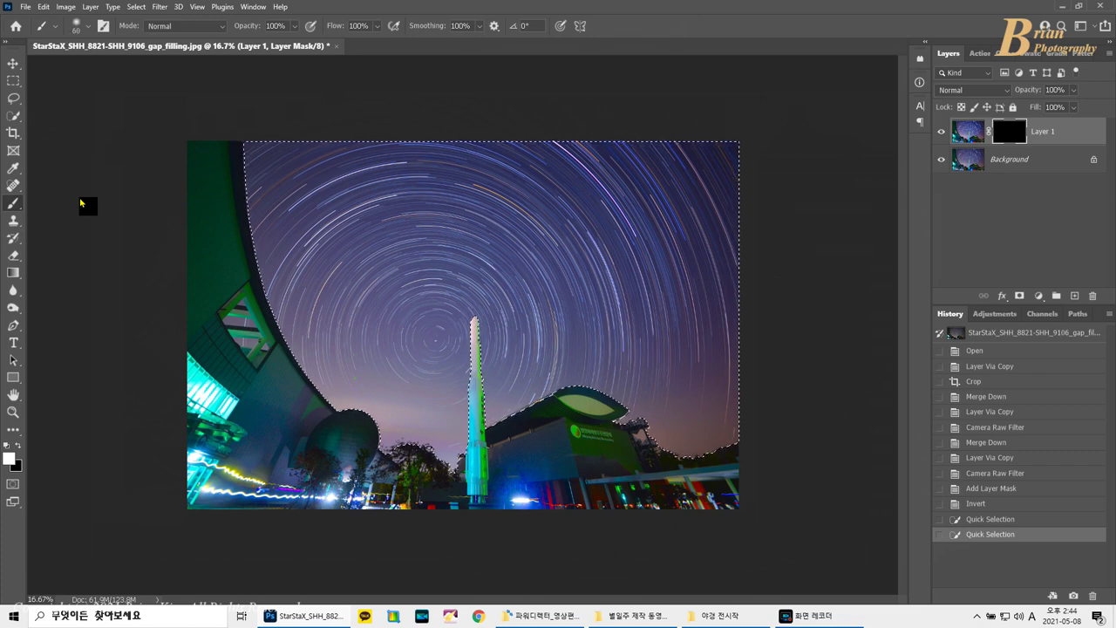
key(bracketleft)
key(bracketleft)
key(bracketleft)
key(bracketleft)
key(bracketleft)
key(bracketleft)
key(bracketleft)
key(bracketleft)
key(bracketleft)
key(bracketleft)
key(bracketleft)
key(bracketleft)
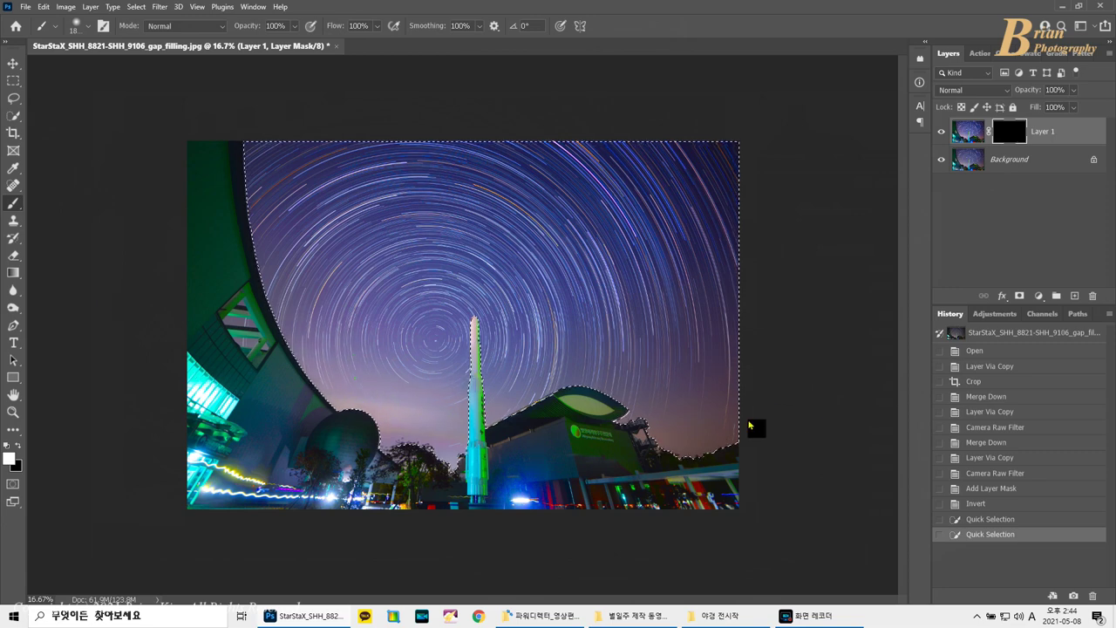
drag(831, 346, 830, 346)
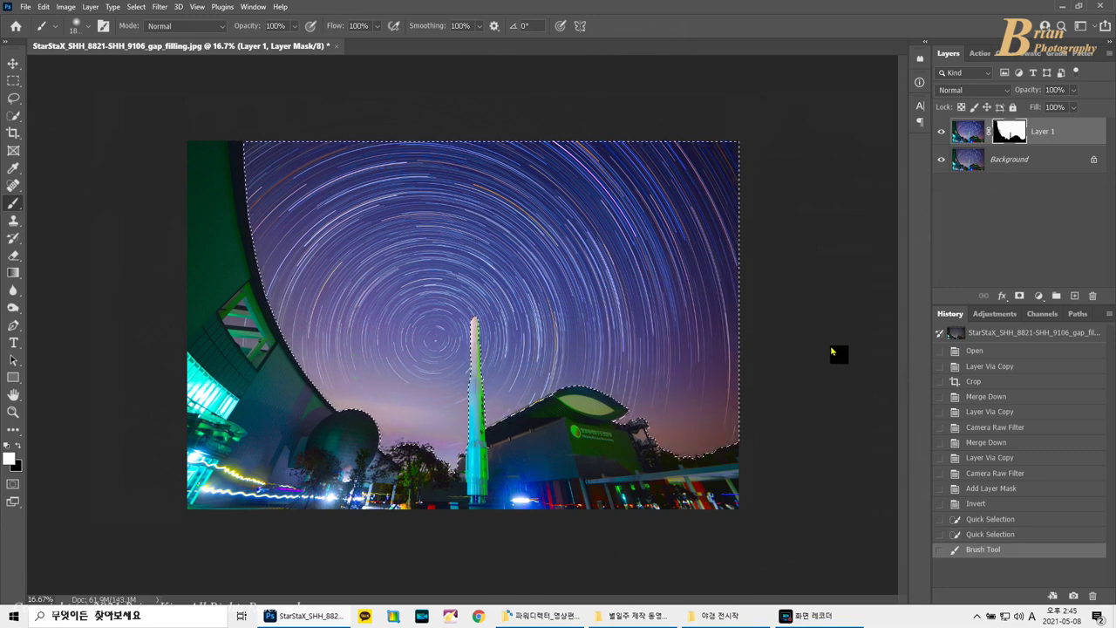
Step: Merge the masked layer down, clear the sky selection and duplicate the merged background
click(979, 138)
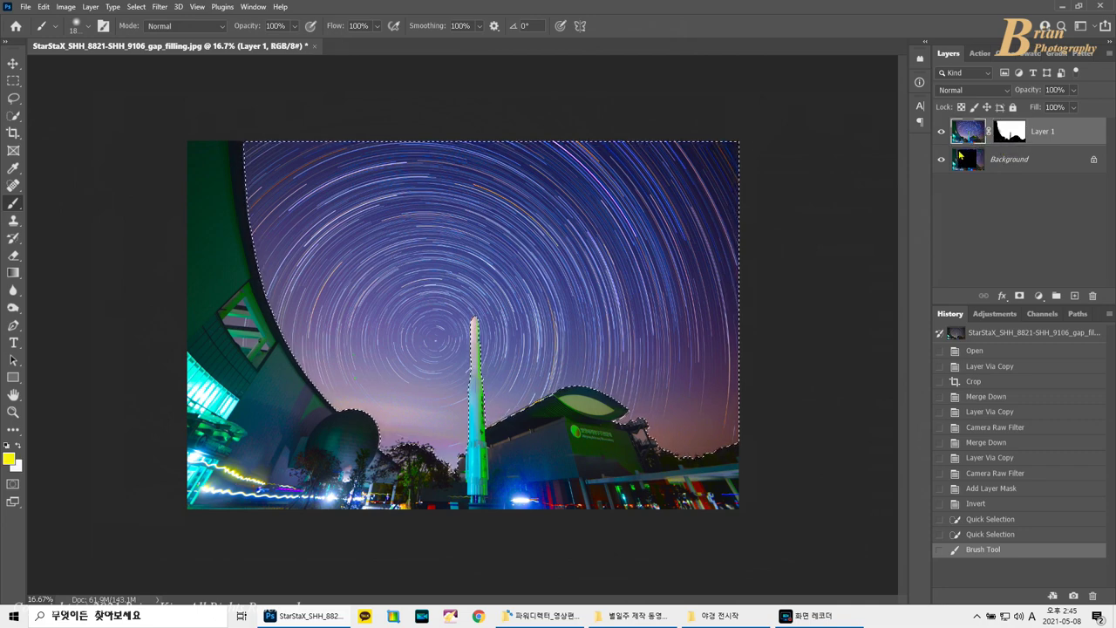
key(ctrl+e)
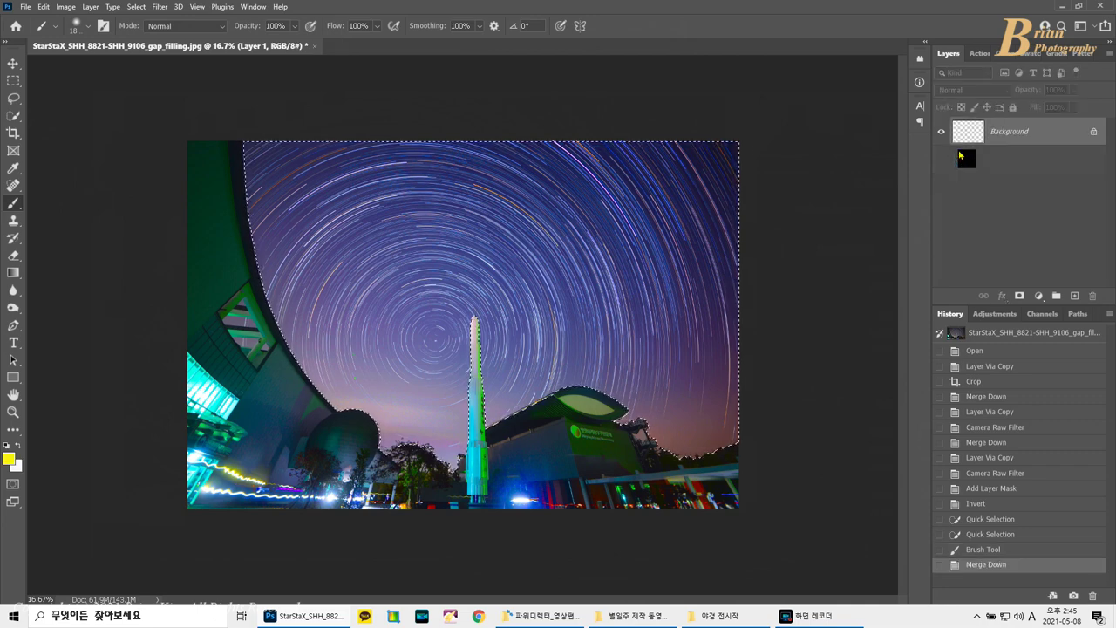
key(ctrl+d)
key(ctrl+j)
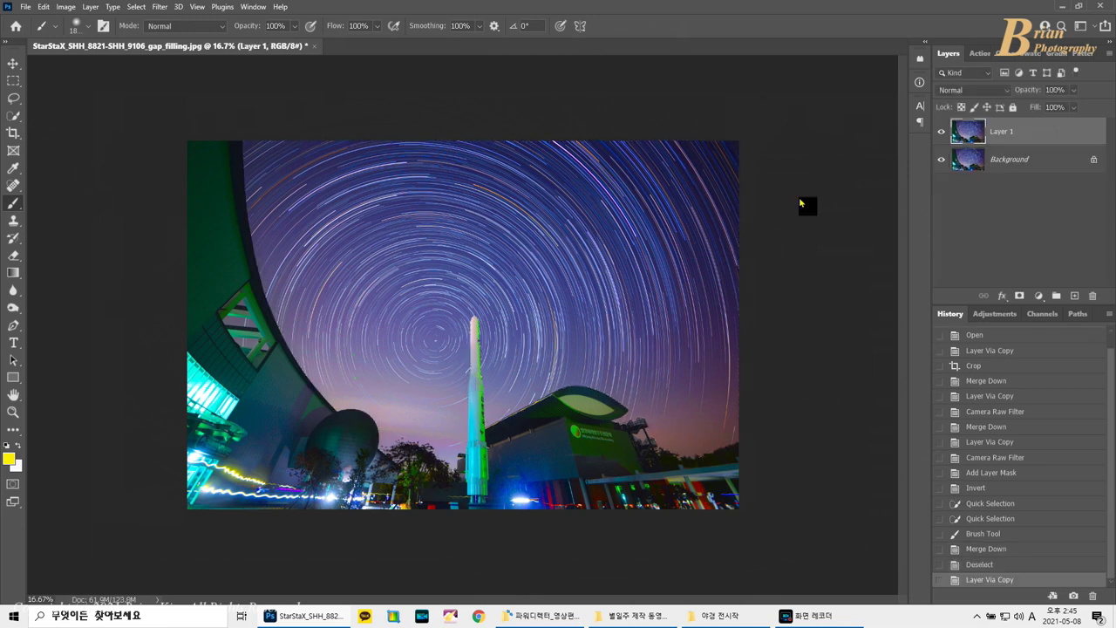
Step: Apply an S-shaped Curves adjustment to Layer 1, lifting highlights and lowering shadows, and compare the image with the layer hidden and shown
key(ctrl+m)
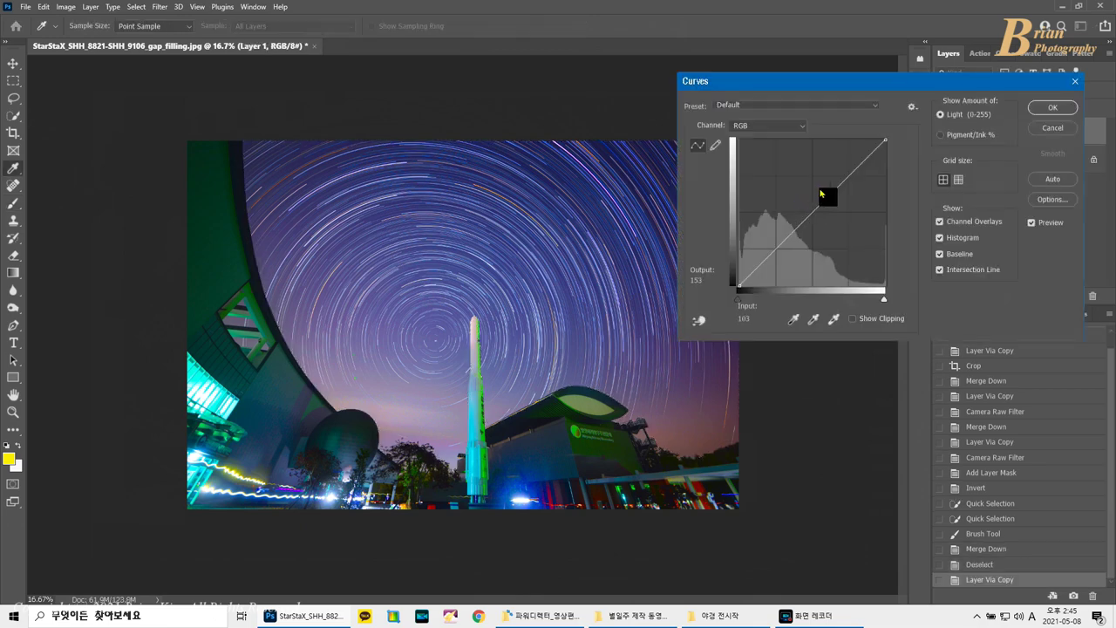
click(834, 181)
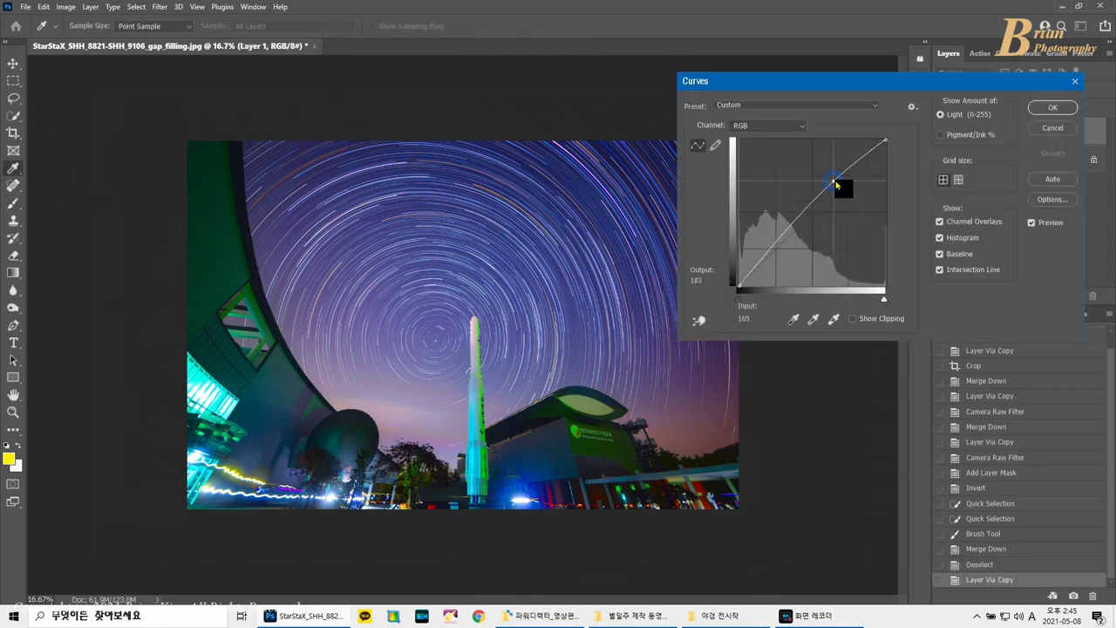
click(778, 254)
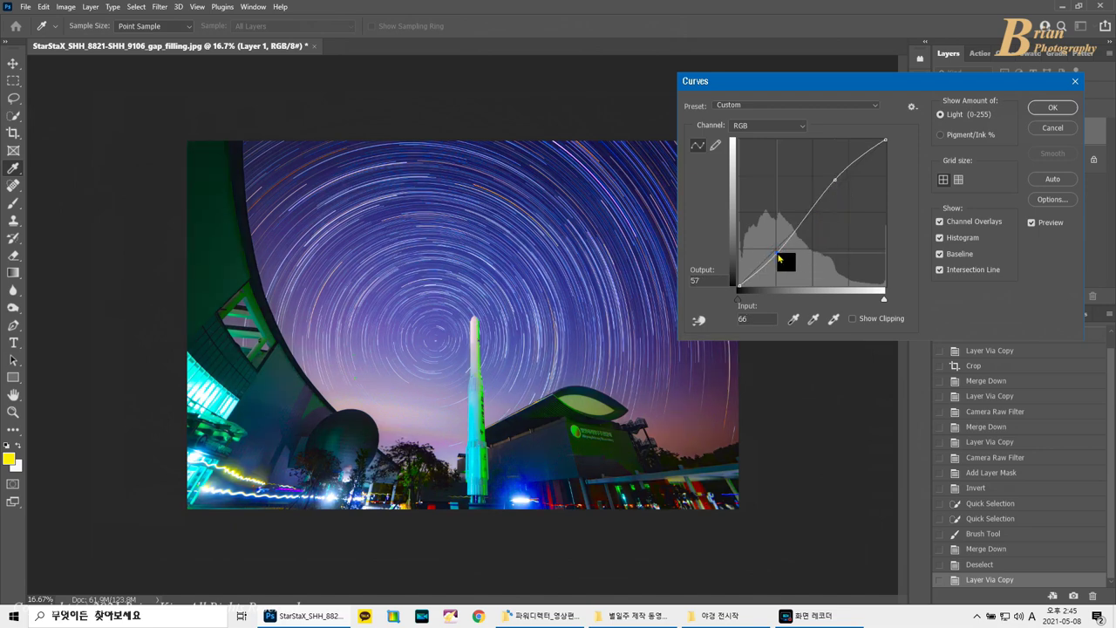
drag(779, 256, 780, 258)
click(1045, 110)
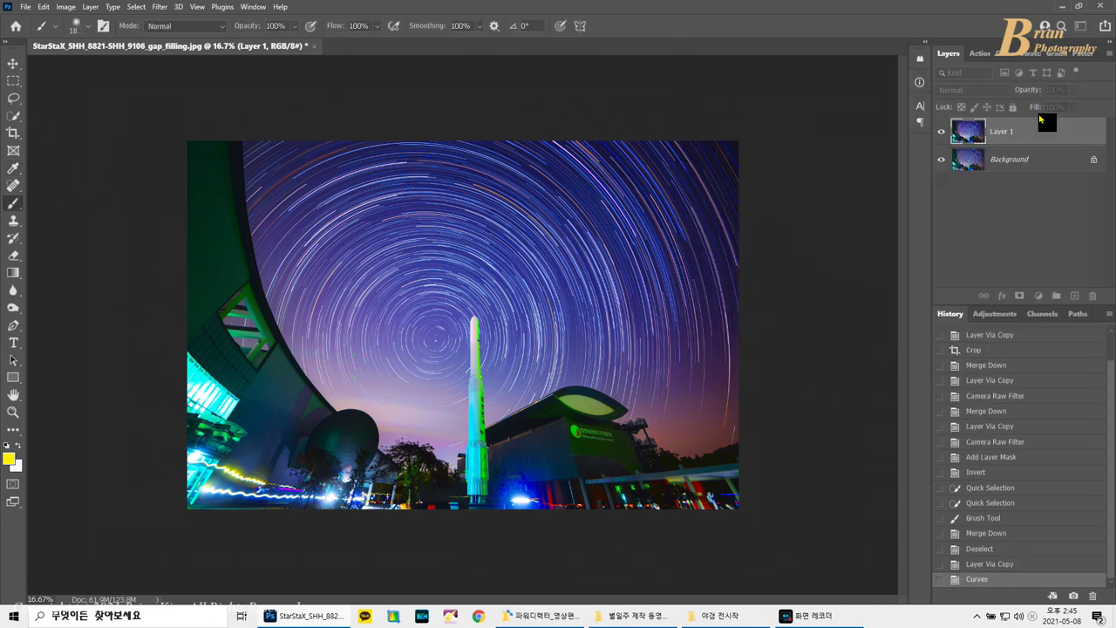
click(941, 133)
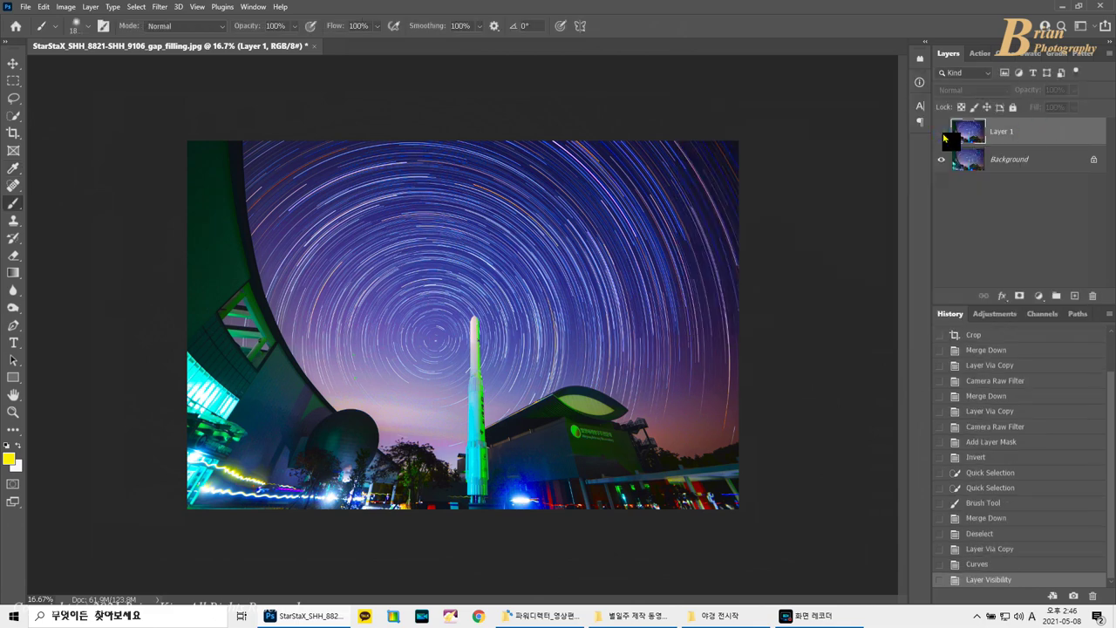
click(941, 132)
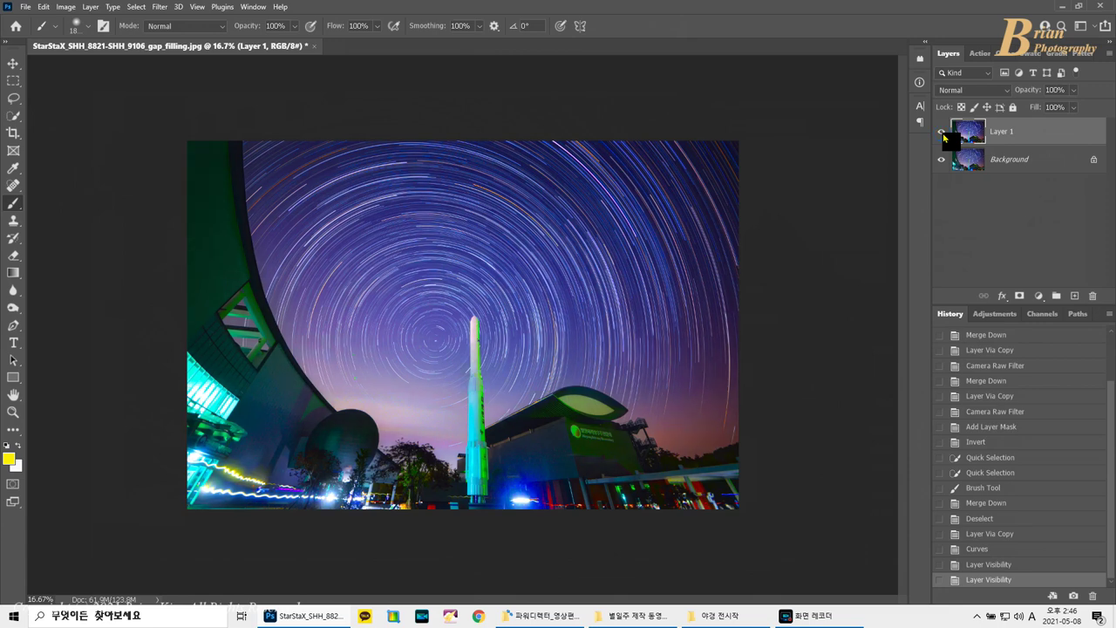
Step: Erase the buildings and the lit foreground from the curves-adjusted Layer 1, leaving the sky on it
key(e)
click(310, 479)
click(518, 491)
click(573, 467)
click(226, 156)
click(373, 496)
click(666, 510)
click(196, 381)
click(377, 510)
click(656, 512)
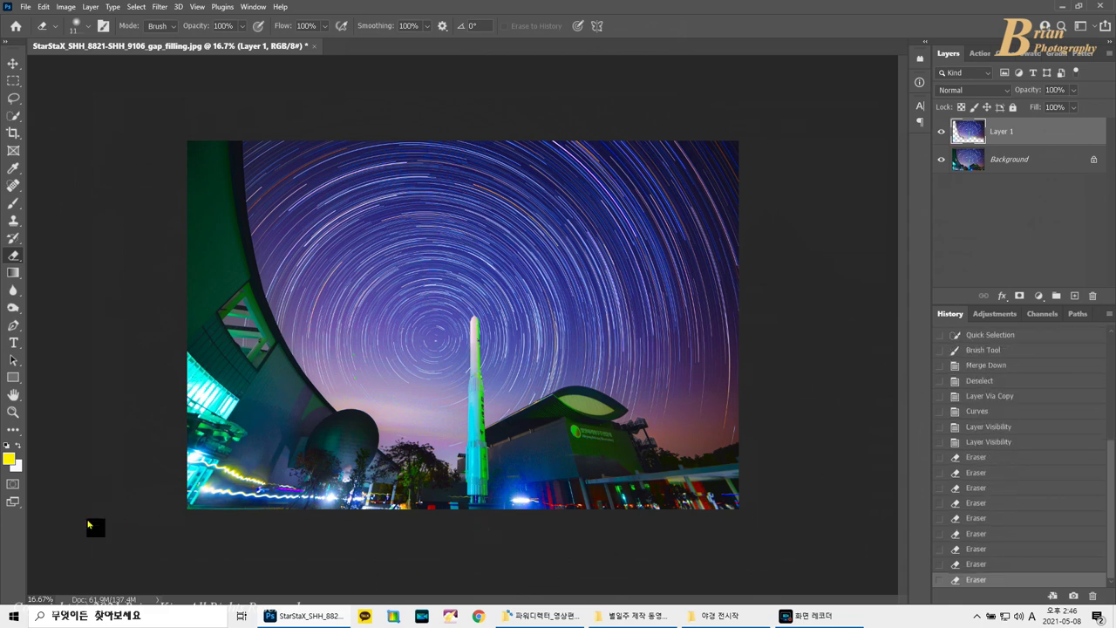
Step: Compare the image with Layer 1 hidden and shown, then merge it down and duplicate the background
click(944, 133)
click(944, 132)
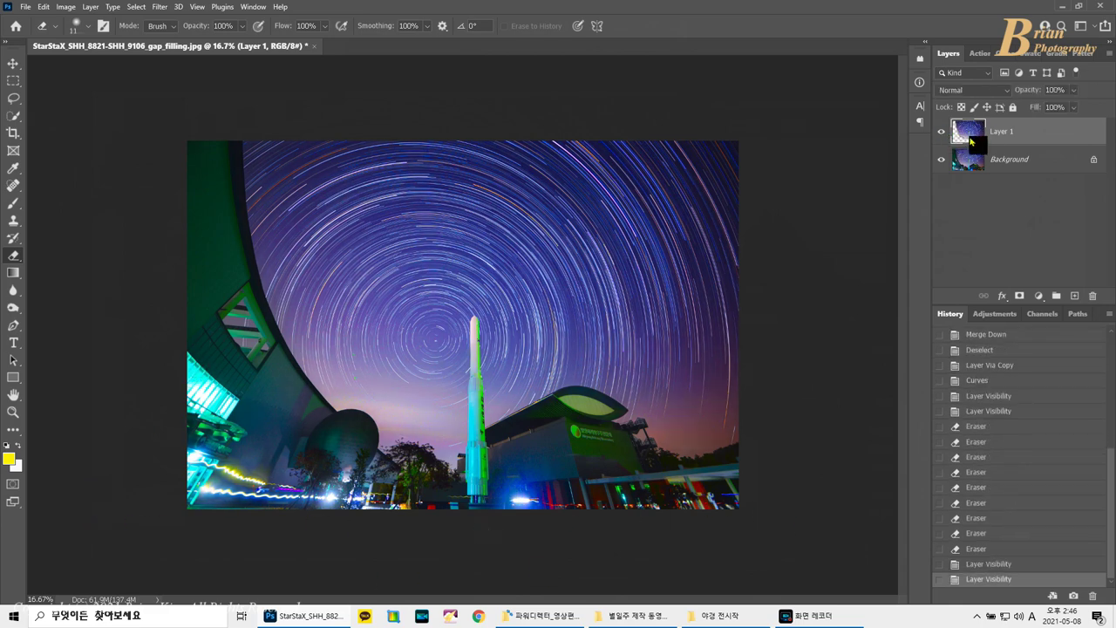
key(ctrl+e)
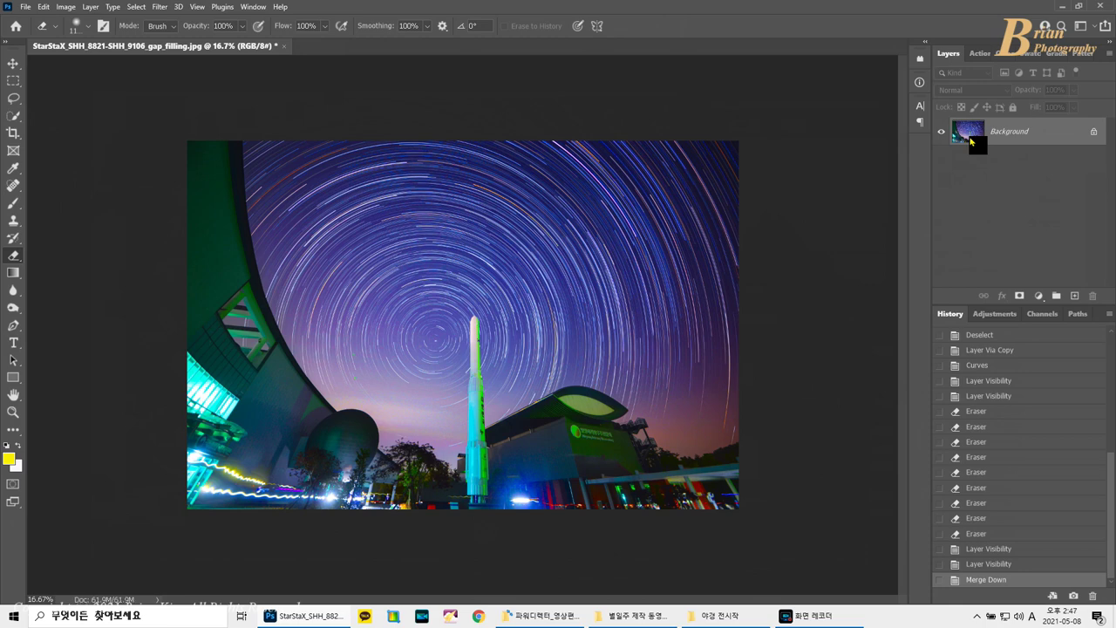
key(ctrl+j)
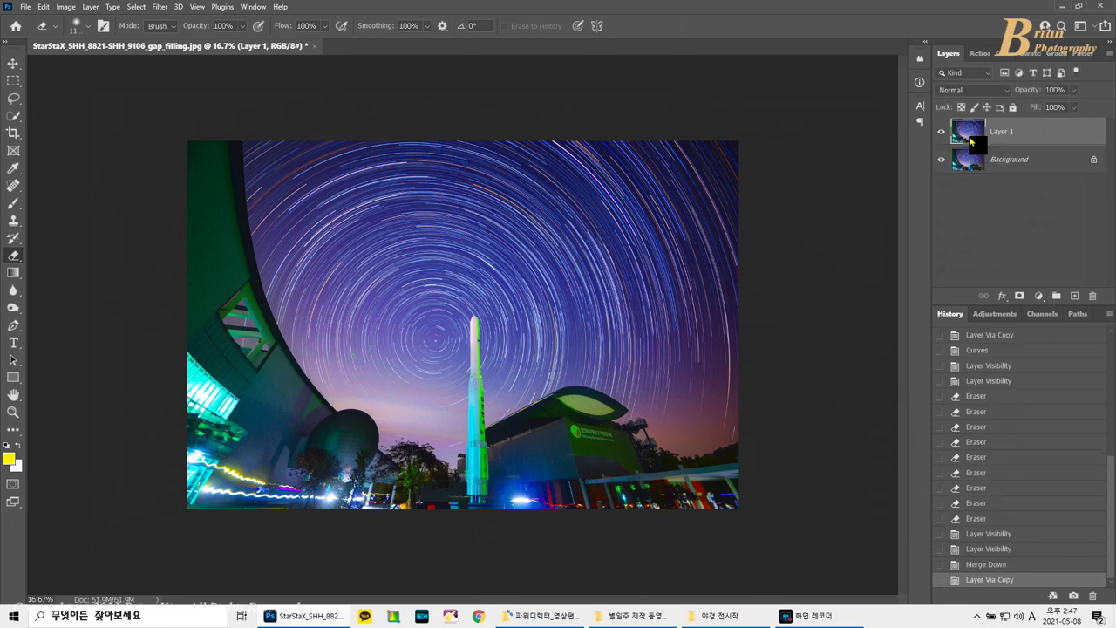
Step: In the Camera Raw Filter on Layer 1, set the Color Mixer hues to Purples -27, Reds +58 and Oranges +69
click(162, 6)
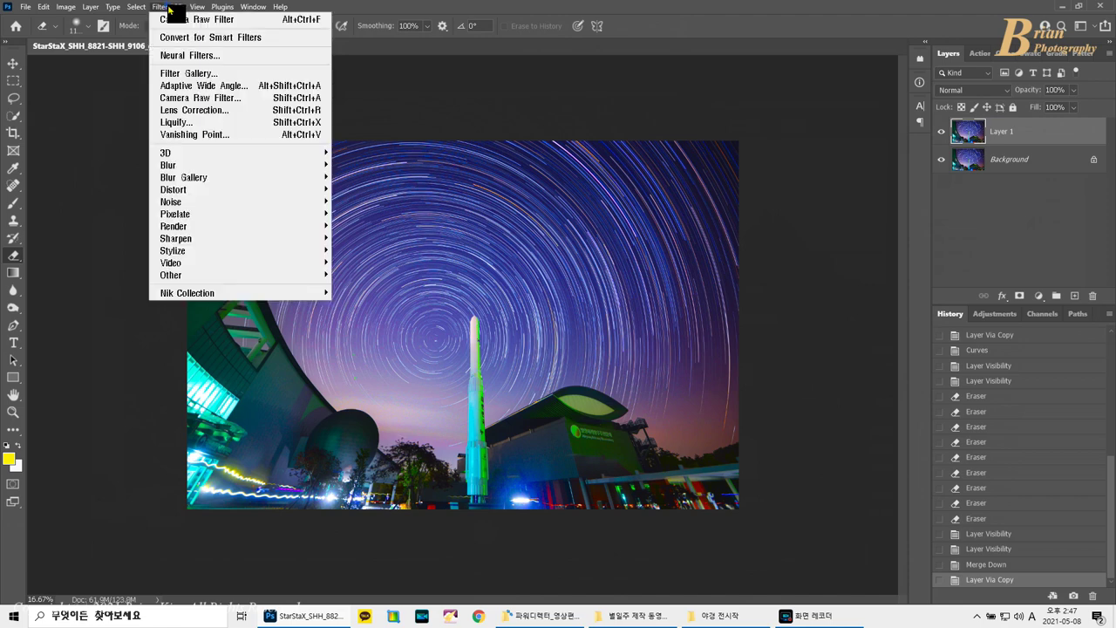
click(210, 105)
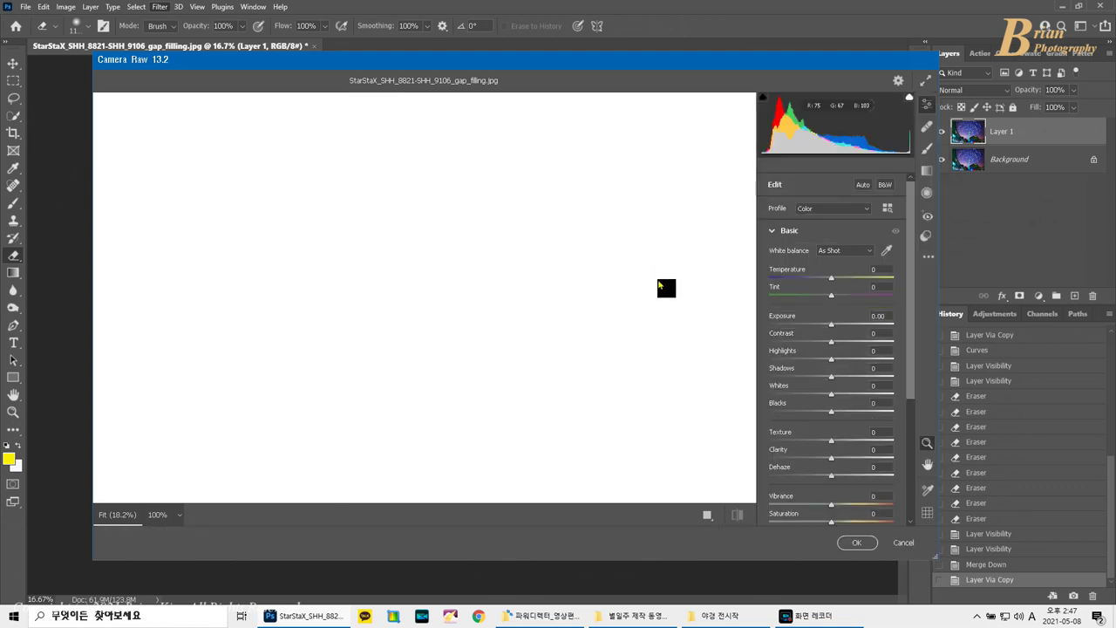
scroll(841, 399, down, 3)
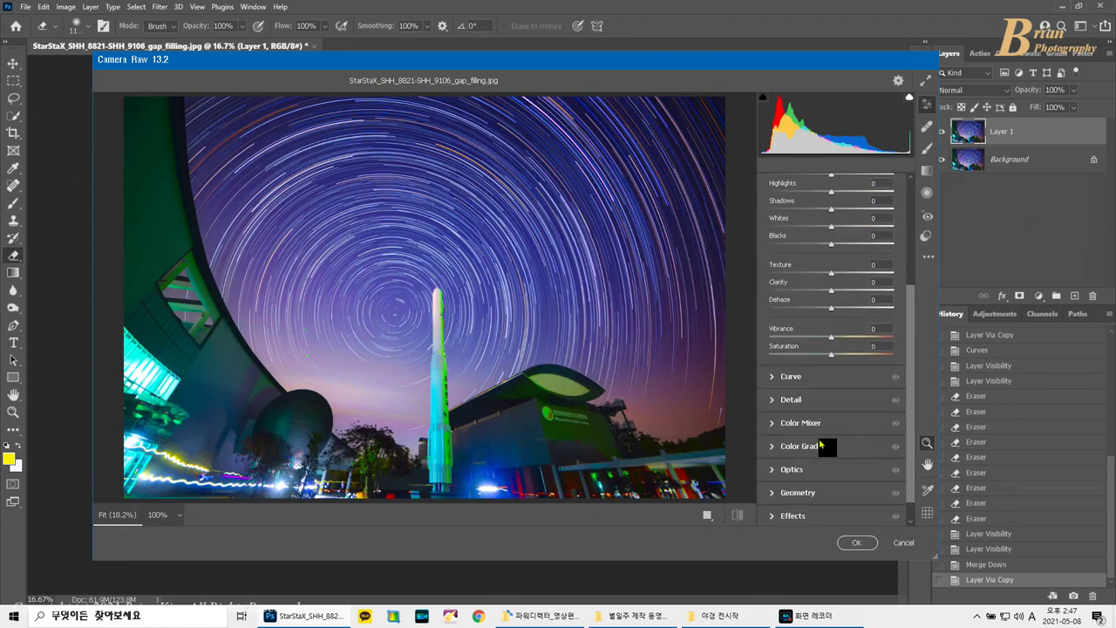
click(812, 426)
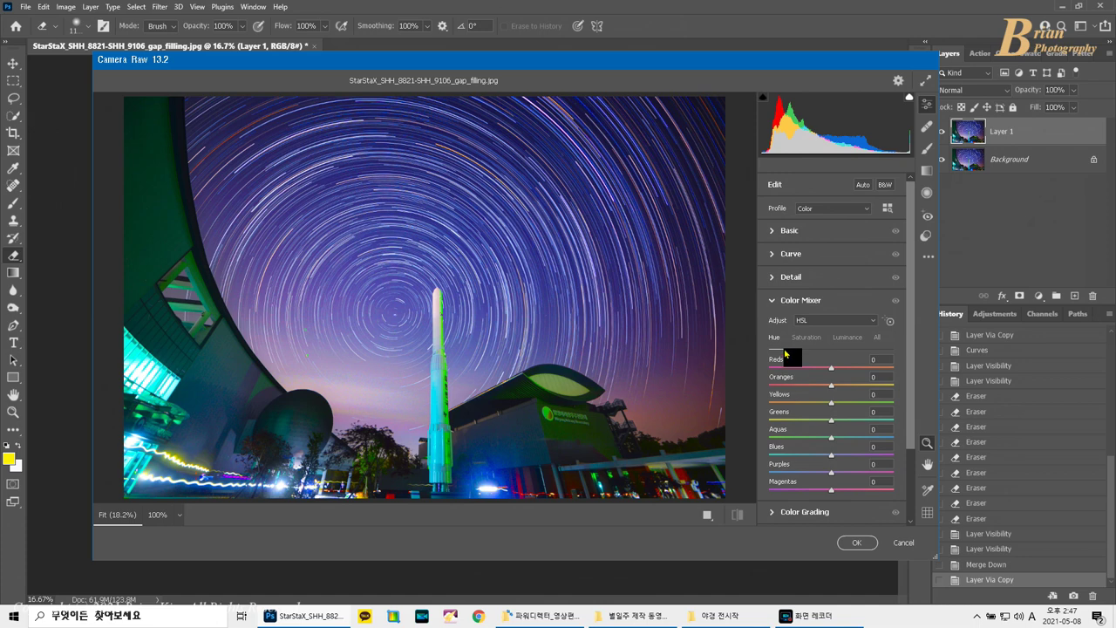
click(812, 473)
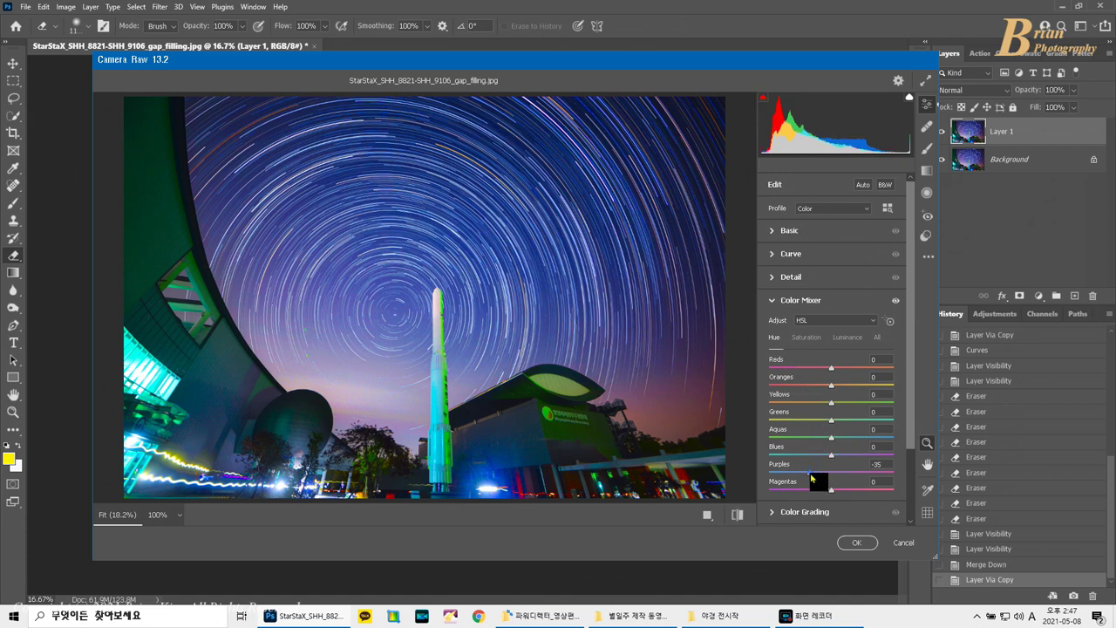
drag(799, 472, 815, 475)
click(866, 371)
drag(866, 373, 869, 373)
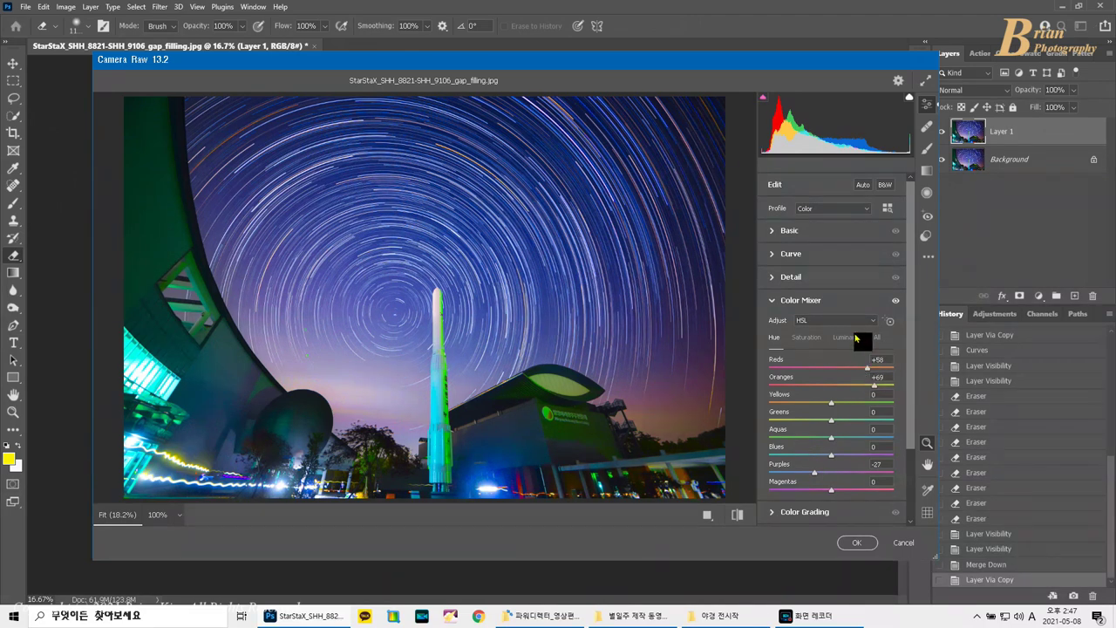
Step: Set the Color Mixer luminance to Oranges +100 and Yellows +44, and apply the Camera Raw Filter
click(850, 337)
click(866, 384)
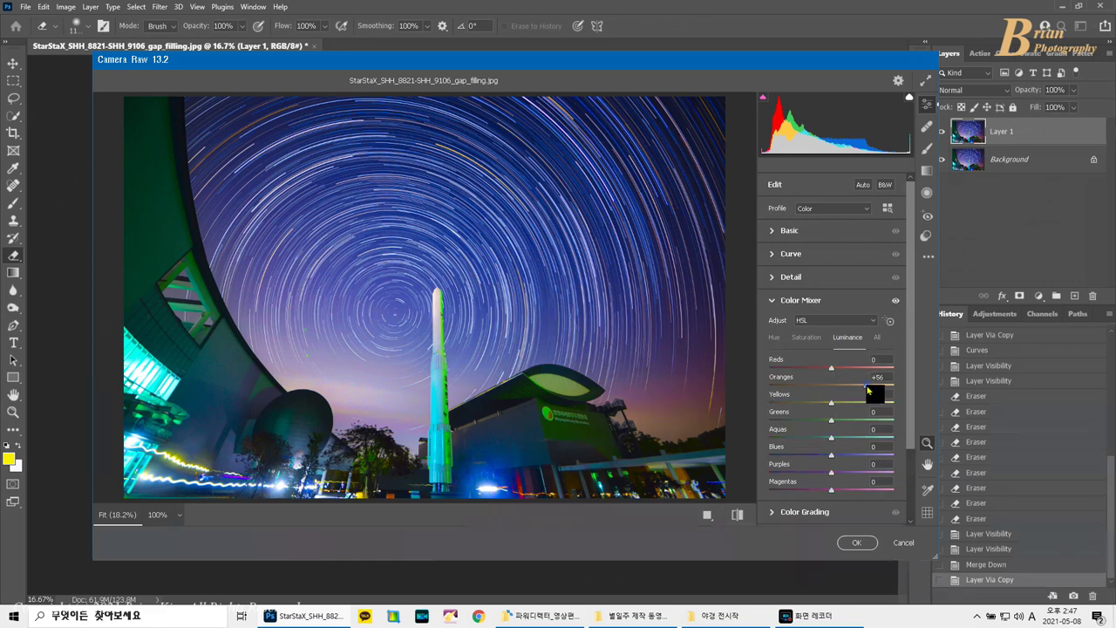
drag(867, 390, 902, 394)
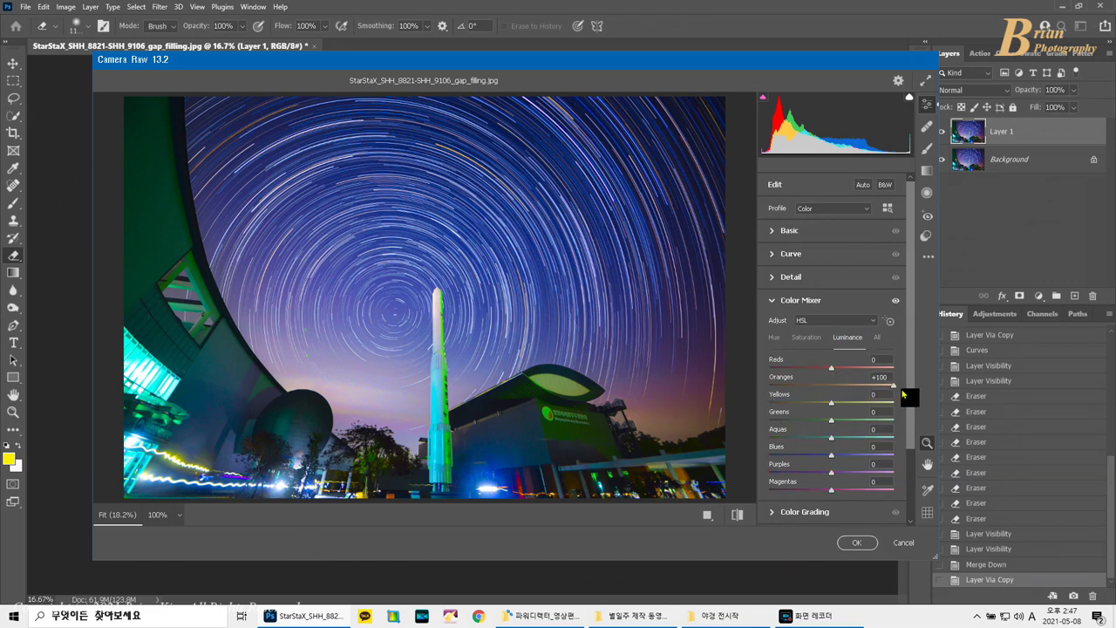
click(867, 404)
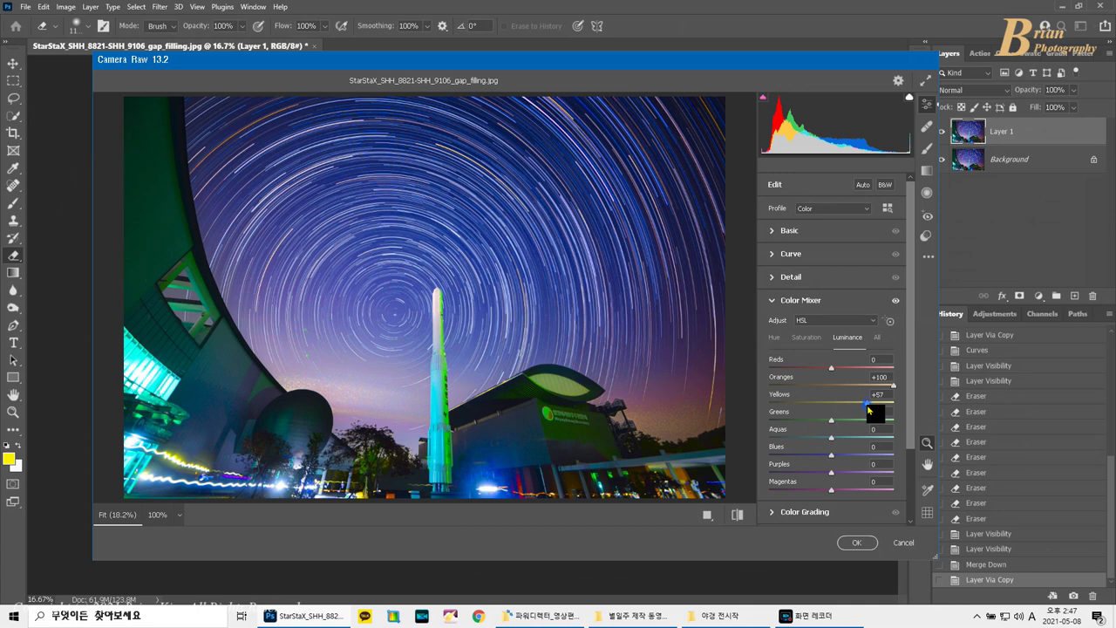
drag(860, 404, 858, 405)
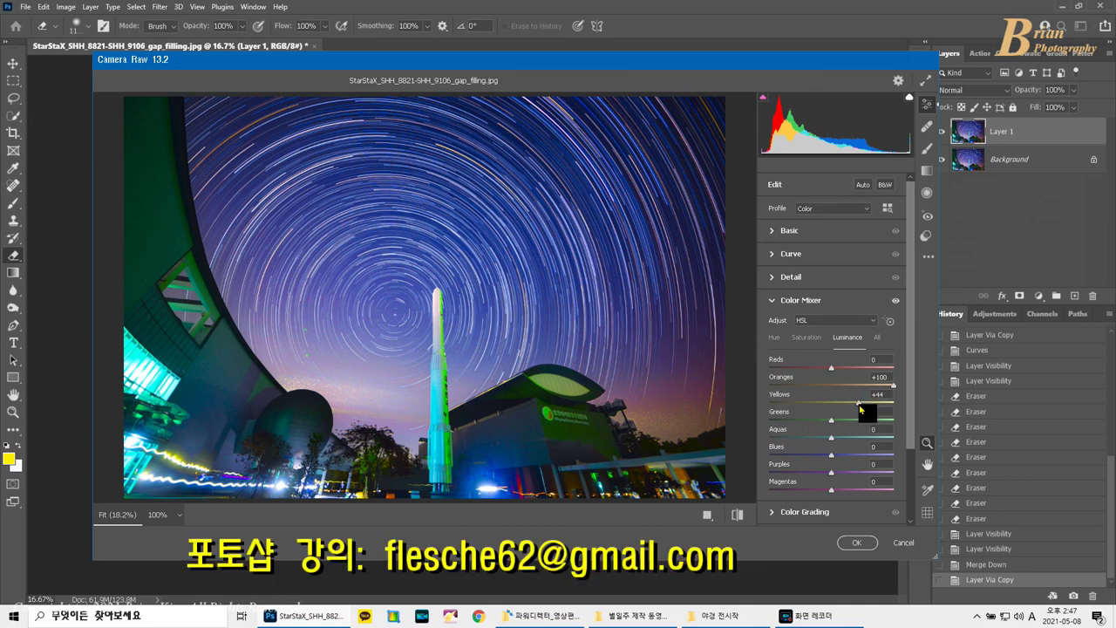
click(859, 544)
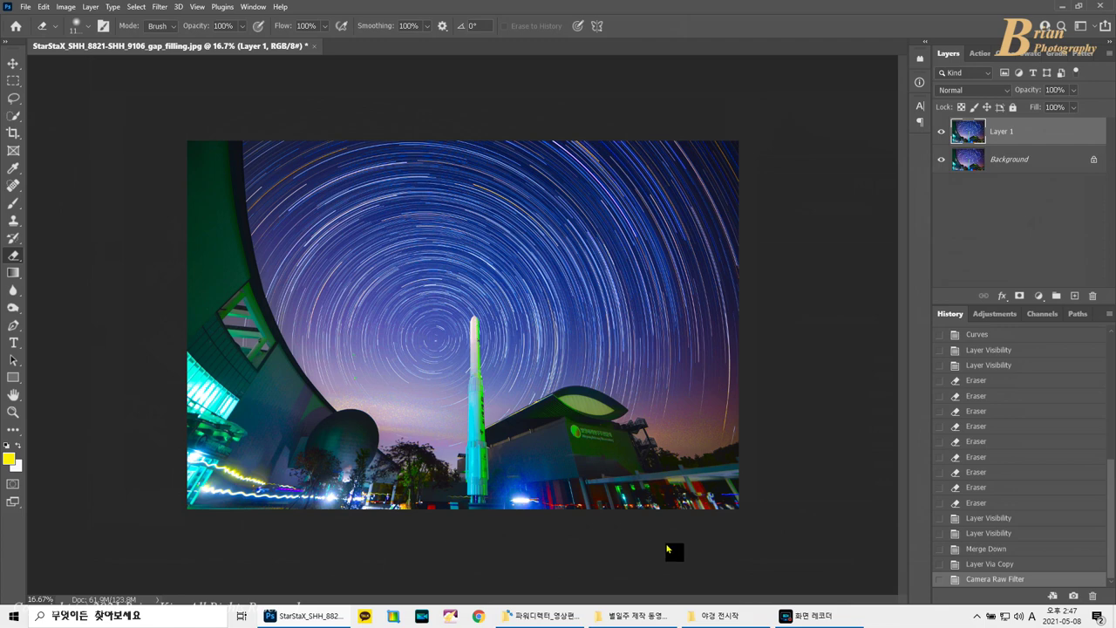
Step: Erase the foreground along the photo's lower edge from Layer 1 and merge the layer down
click(804, 505)
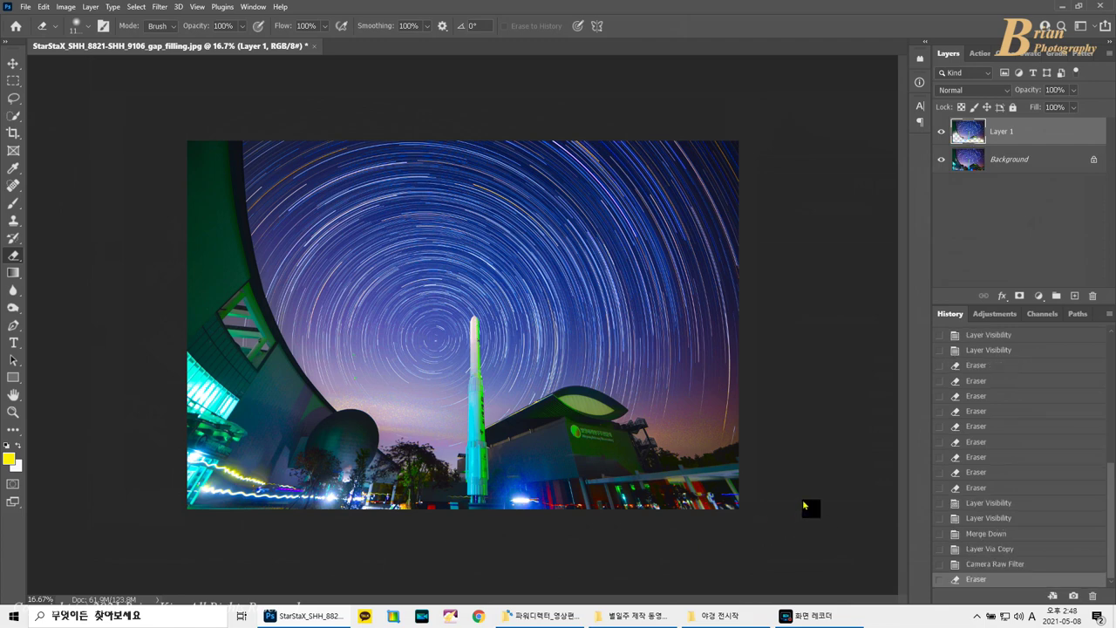
key(ctrl+e)
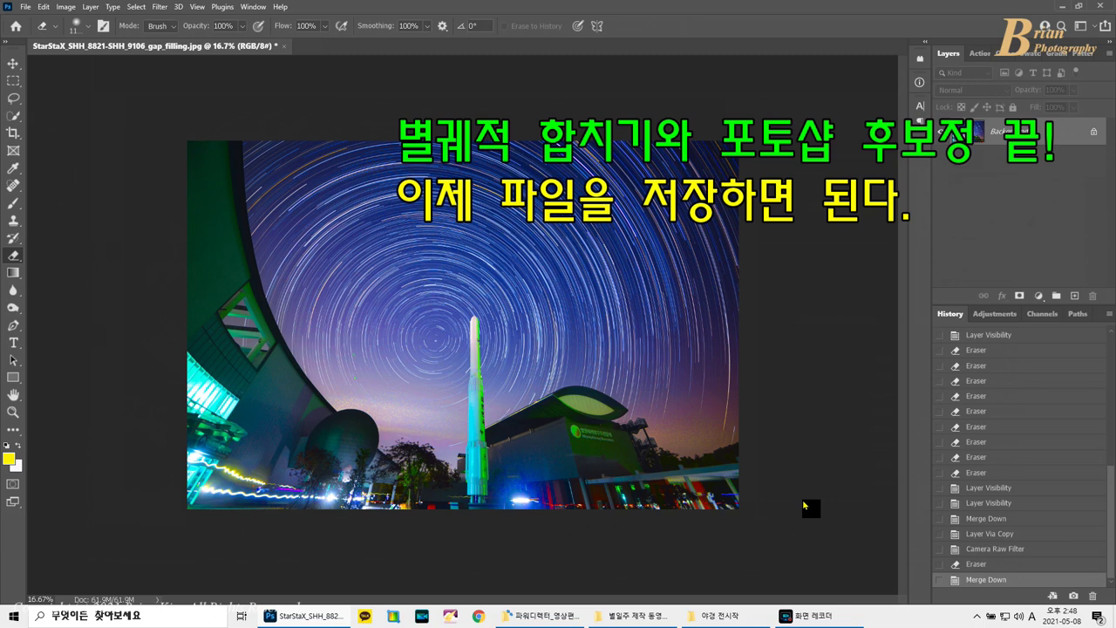
Step: Start saving the finished star-trail photo with Save As
click(26, 7)
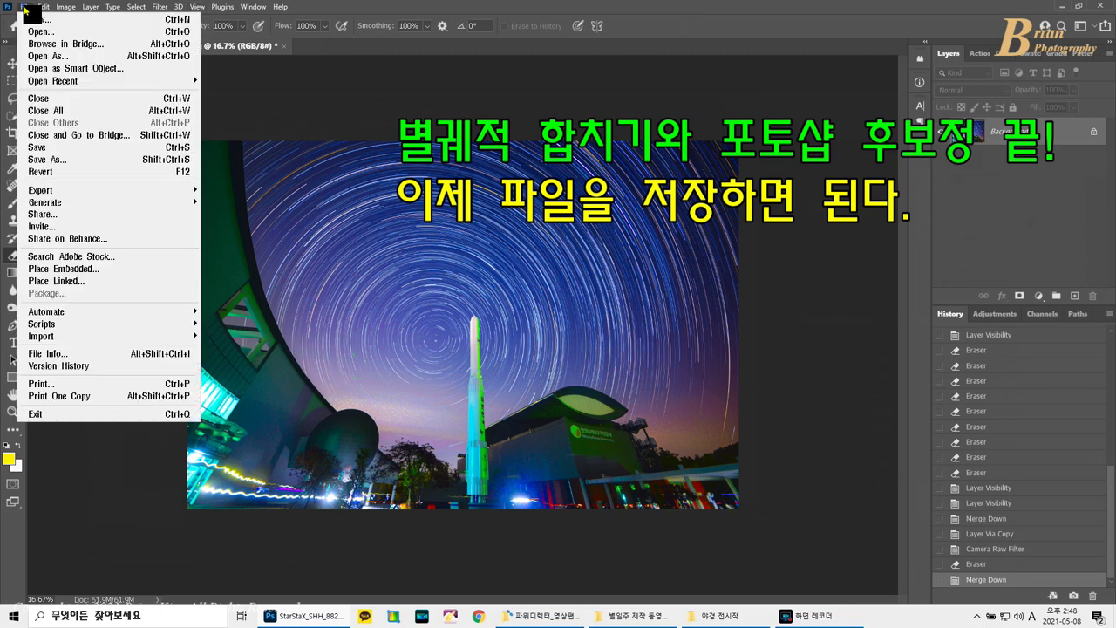
click(72, 161)
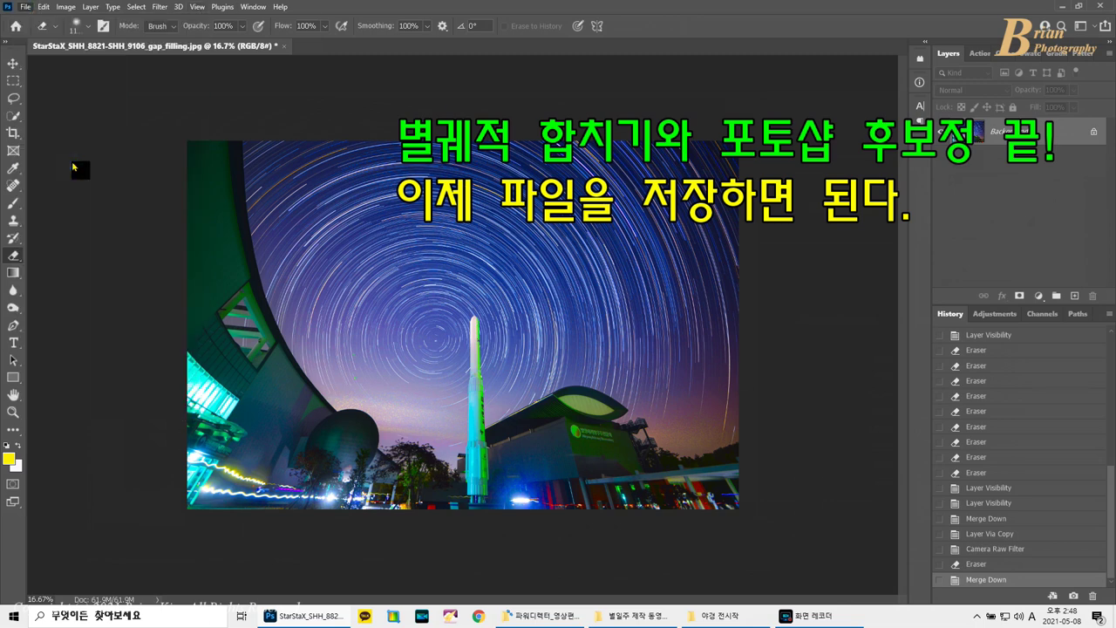